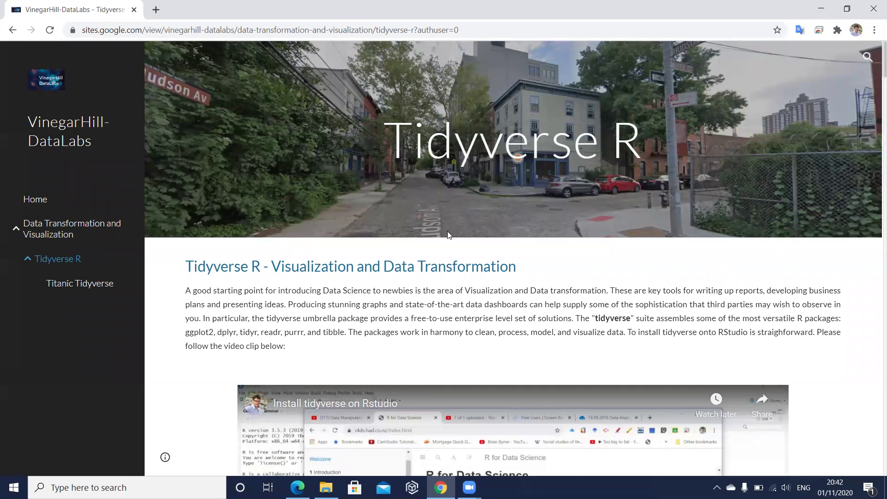
scroll(446, 234, "down", 10)
scroll(447, 234, "down", 6)
scroll(447, 234, "down", 3)
scroll(447, 233, "down", 3)
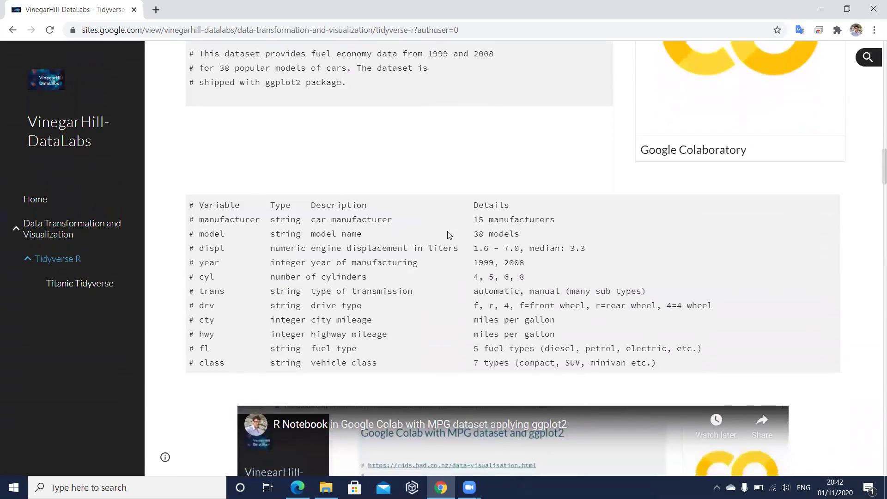
scroll(447, 233, "down", 2)
scroll(447, 234, "down", 5)
scroll(447, 233, "down", 3)
scroll(447, 233, "down", 5)
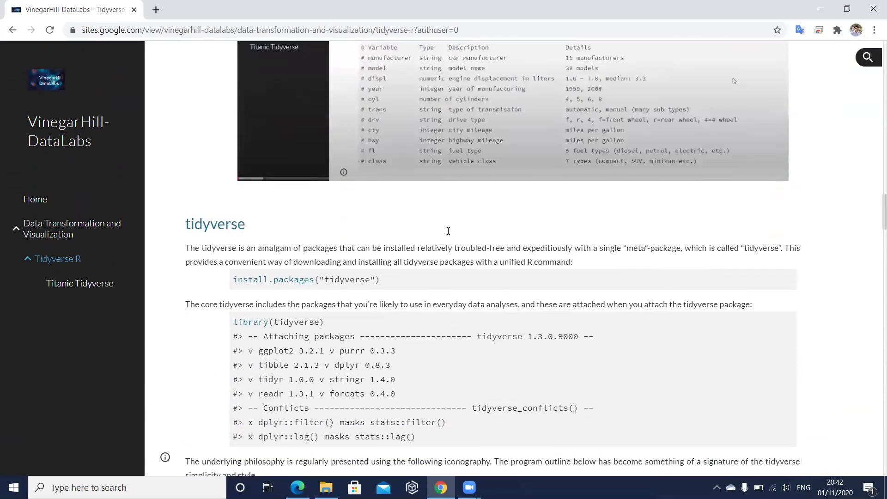
scroll(448, 230, "down", 2)
scroll(447, 231, "down", 3)
scroll(447, 231, "up", 6)
scroll(448, 230, "up", 5)
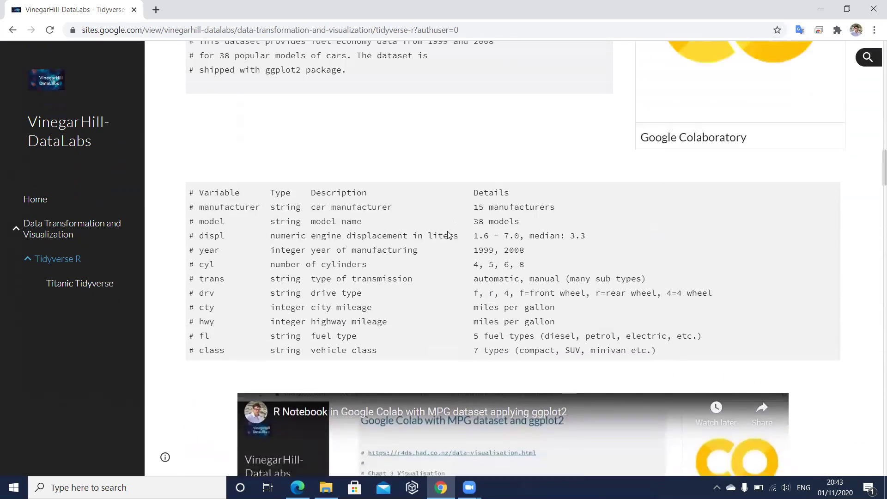
scroll(448, 233, "up", 5)
scroll(448, 233, "up", 5)
scroll(448, 233, "up", 4)
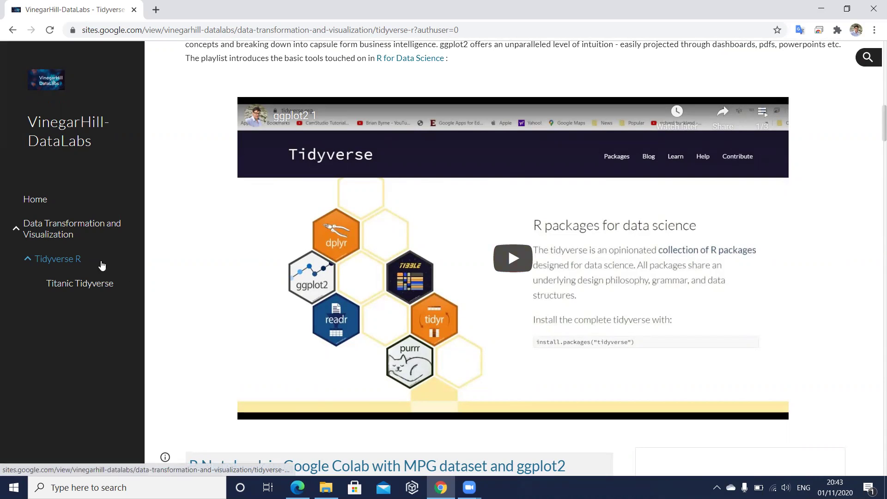
scroll(465, 292, "up", 3)
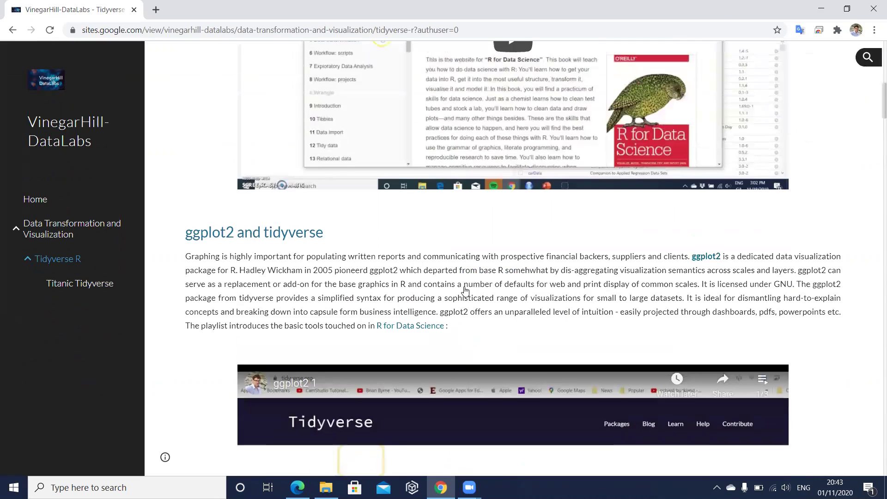
scroll(464, 291, "up", 3)
scroll(465, 291, "up", 3)
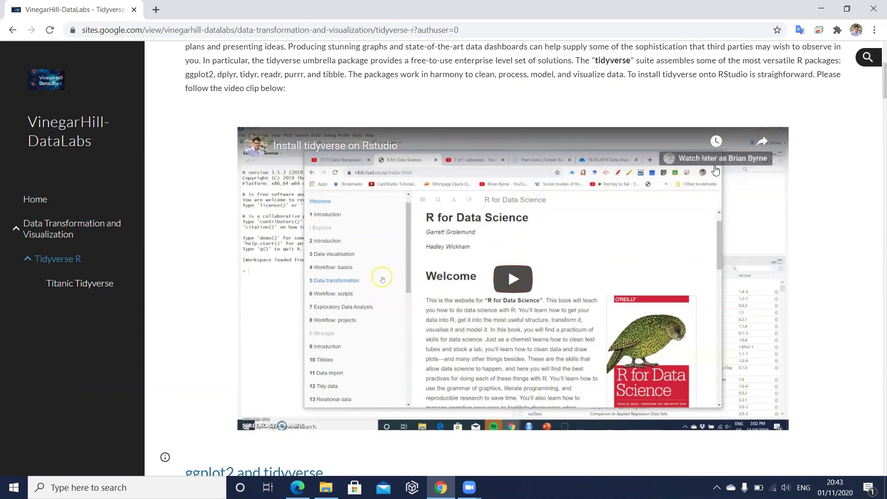
scroll(387, 104, "up", 3)
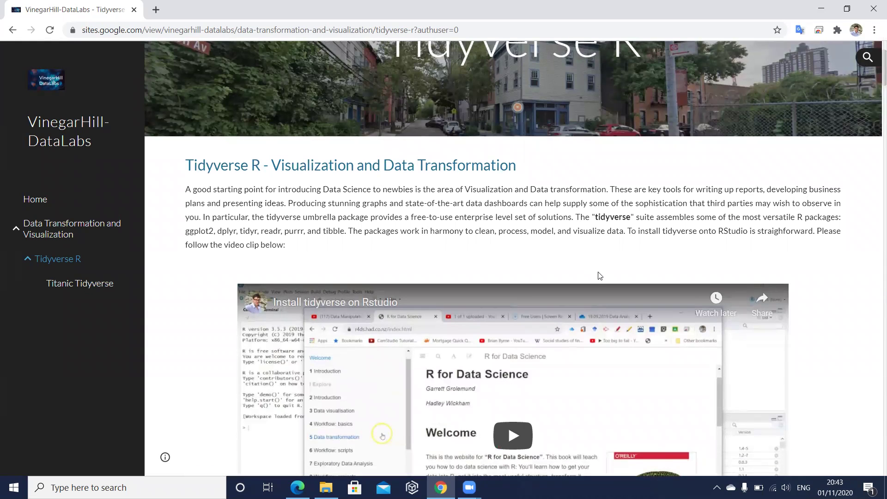
scroll(592, 256, "down", 2)
scroll(597, 276, "down", 1)
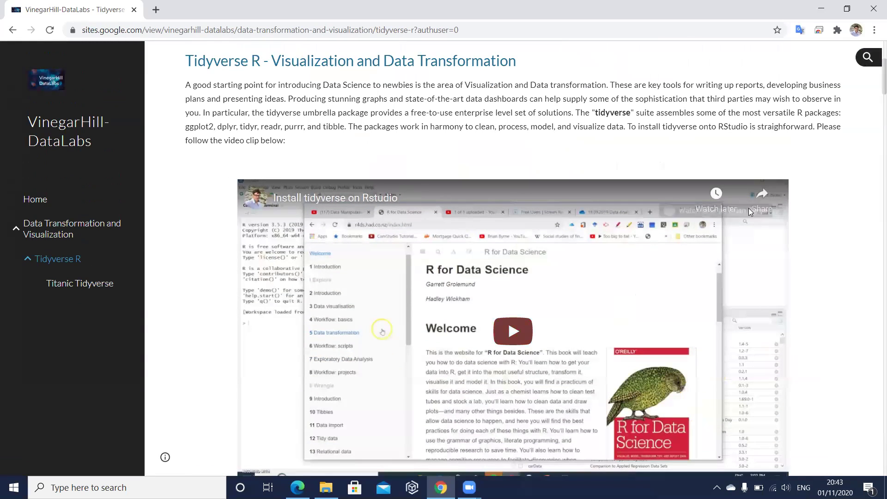
scroll(791, 242, "down", 5)
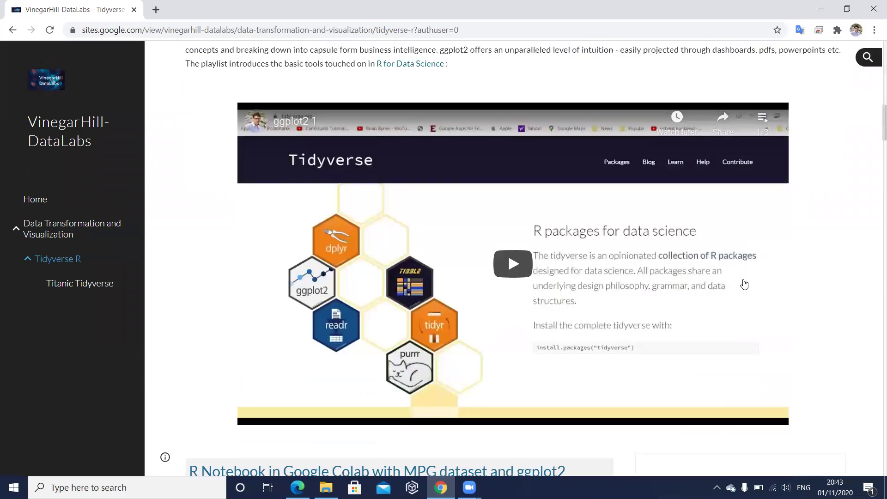
scroll(791, 242, "down", 5)
scroll(762, 277, "down", 5)
scroll(744, 283, "down", 2)
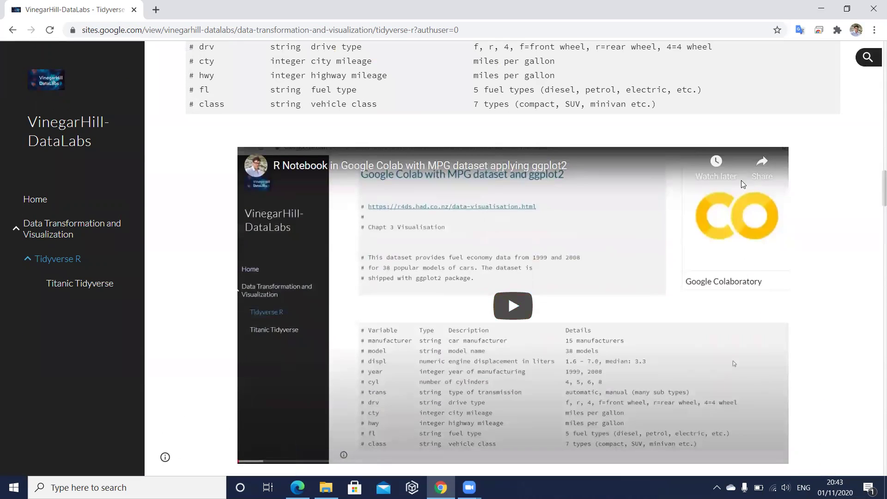
scroll(708, 289, "down", 1)
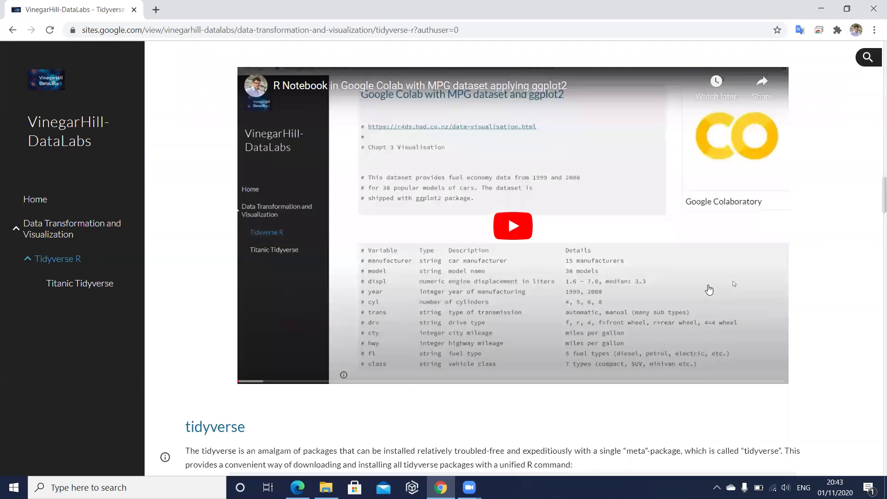
scroll(708, 289, "down", 5)
scroll(709, 289, "down", 5)
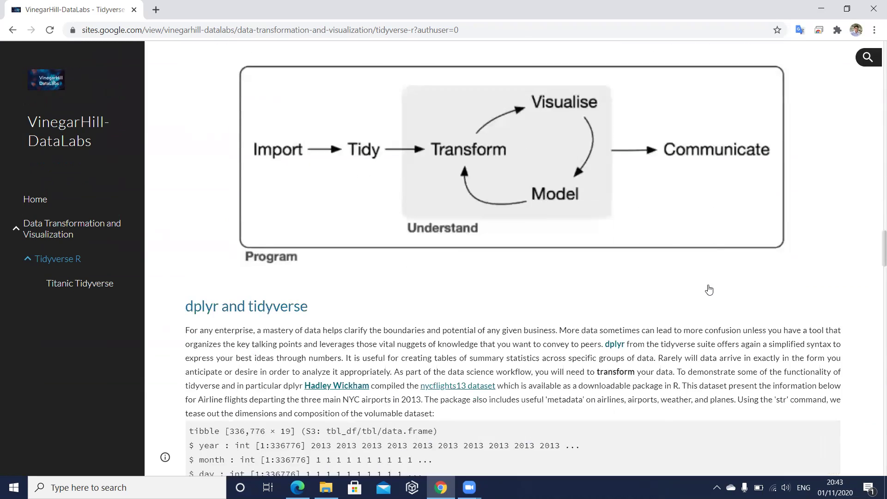
scroll(709, 289, "down", 5)
scroll(708, 289, "down", 5)
scroll(709, 289, "up", 2)
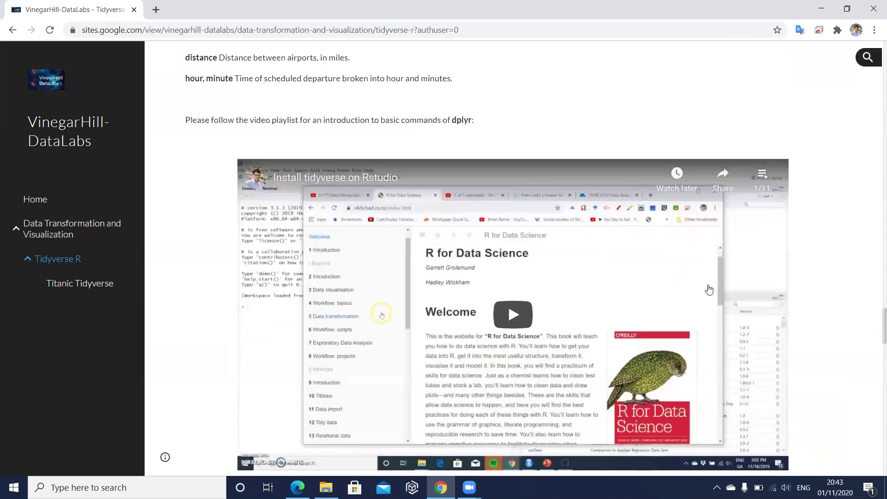
Show and then hide the dplyr YouTube playlist's list of videos on the Tidyverse R page
left_click(762, 179)
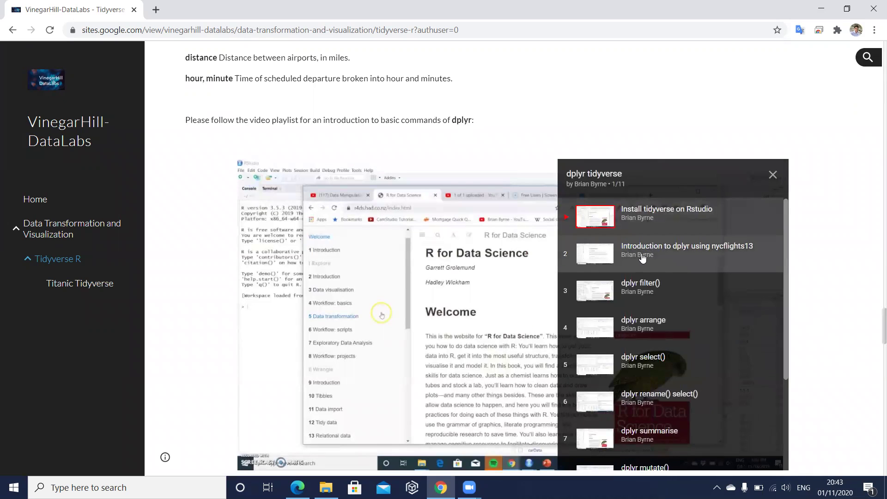
scroll(639, 262, "down", 2)
scroll(639, 262, "down", 2)
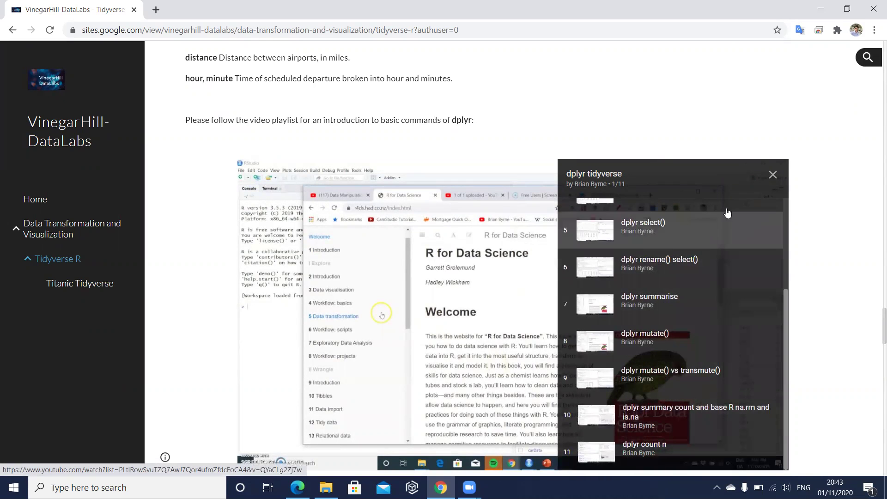
left_click(773, 175)
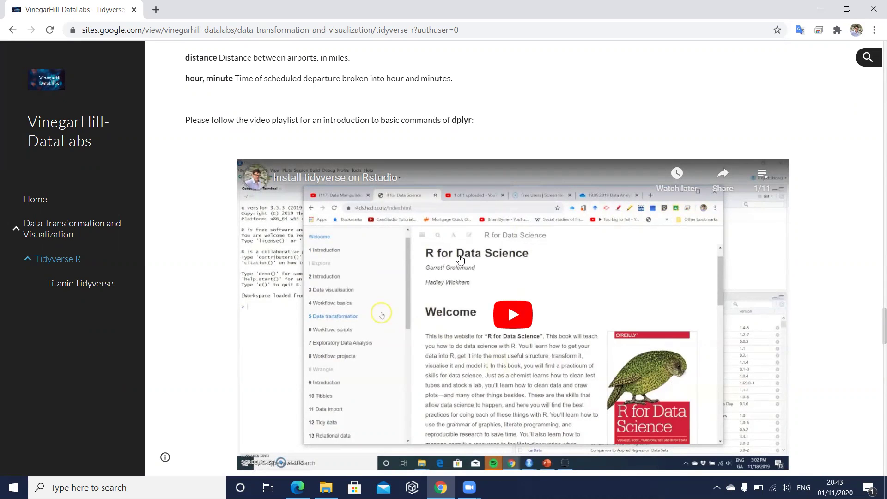
scroll(437, 314, "down", 5)
scroll(437, 313, "down", 4)
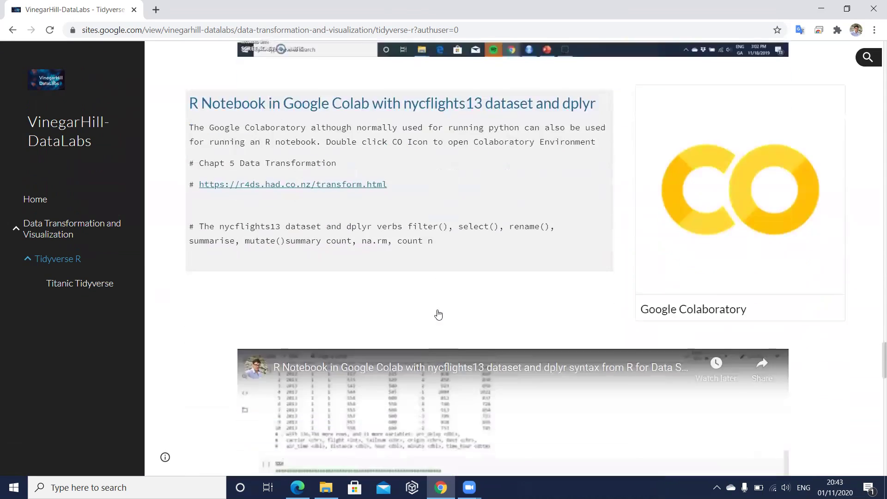
scroll(437, 314, "down", 3)
scroll(437, 314, "down", 5)
scroll(438, 313, "down", 3)
scroll(437, 314, "down", 6)
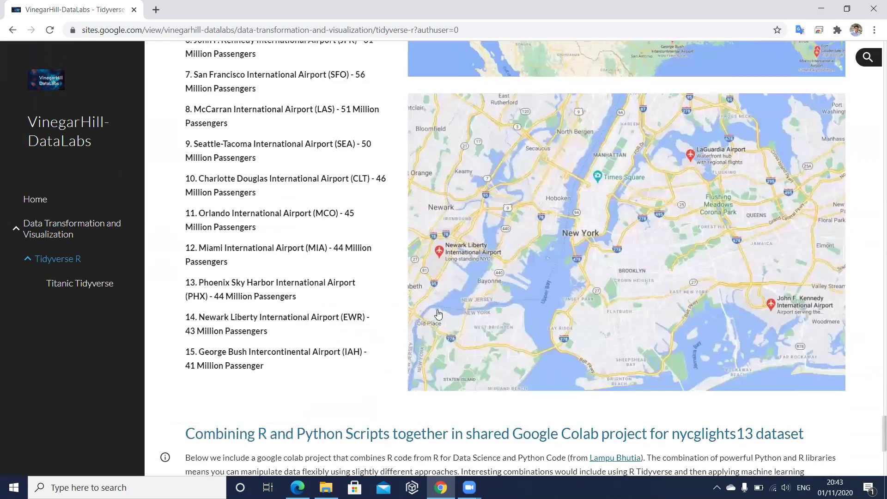
scroll(438, 314, "down", 5)
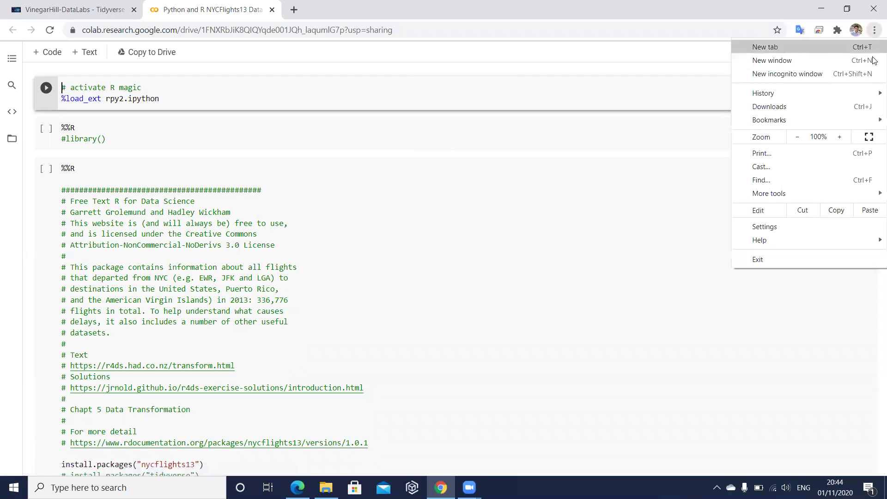
Display the shared nycflights13 Colab notebook full screen in Chrome
left_click(869, 136)
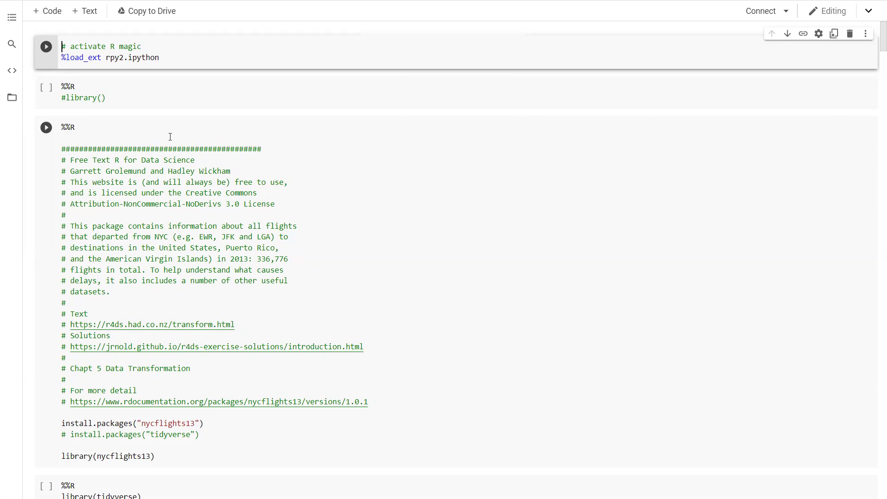
scroll(169, 136, "down", 5)
scroll(170, 136, "down", 5)
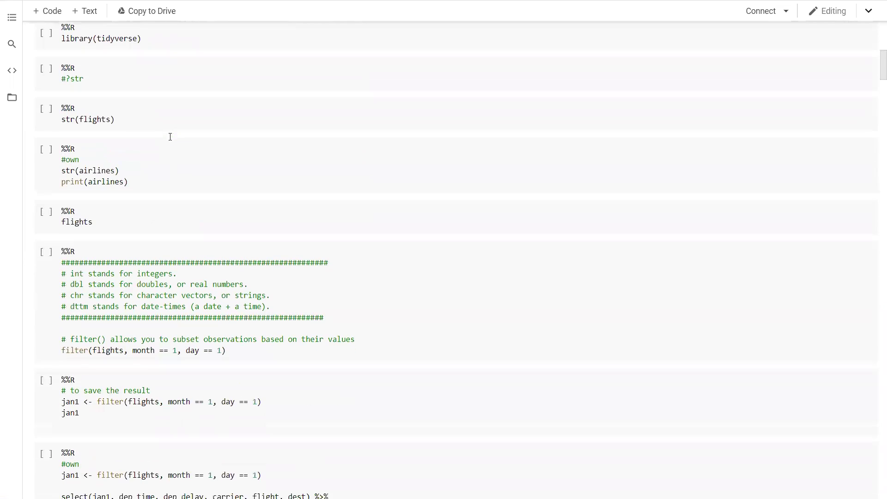
scroll(169, 136, "down", 3)
scroll(170, 137, "down", 3)
scroll(169, 137, "down", 5)
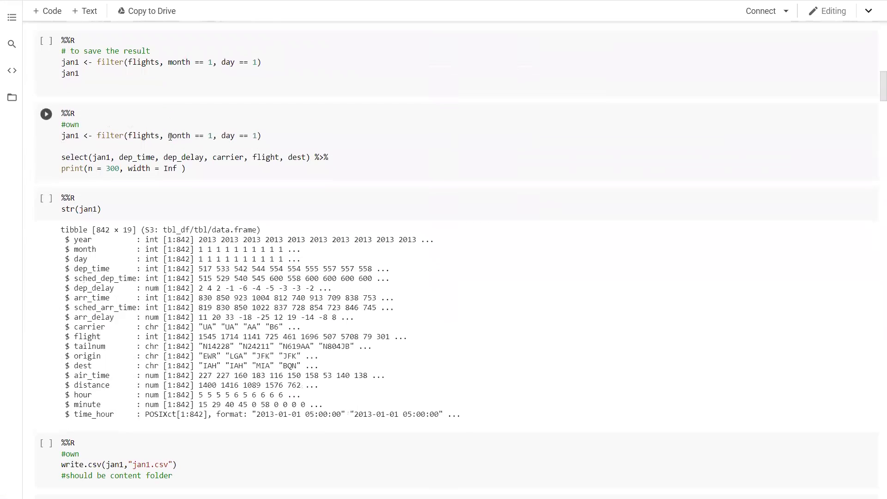
scroll(169, 137, "down", 4)
scroll(169, 136, "down", 1)
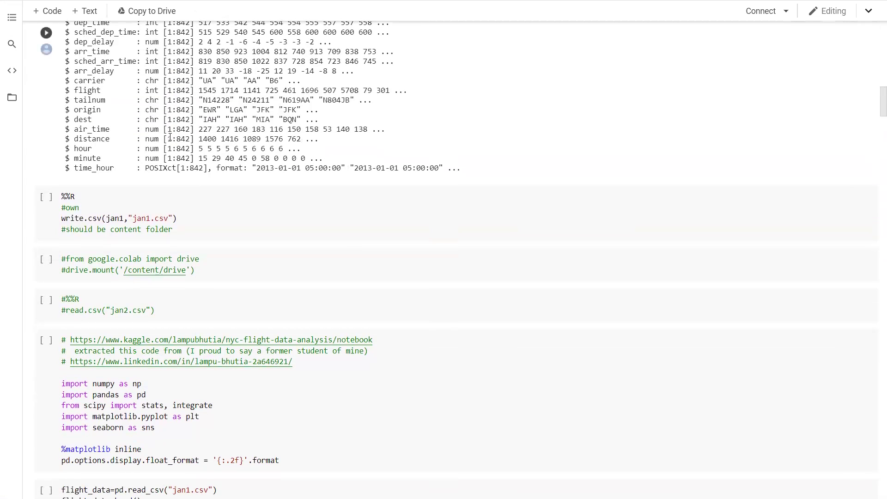
scroll(170, 137, "down", 3)
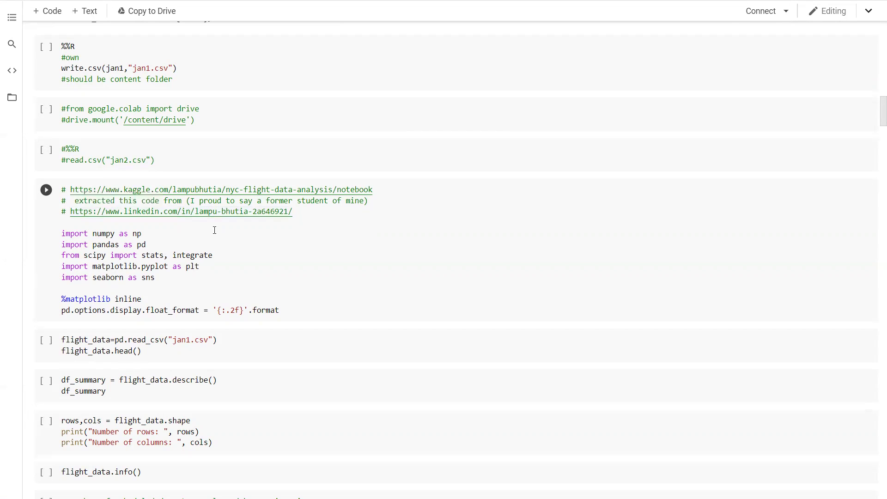
scroll(238, 266, "down", 3)
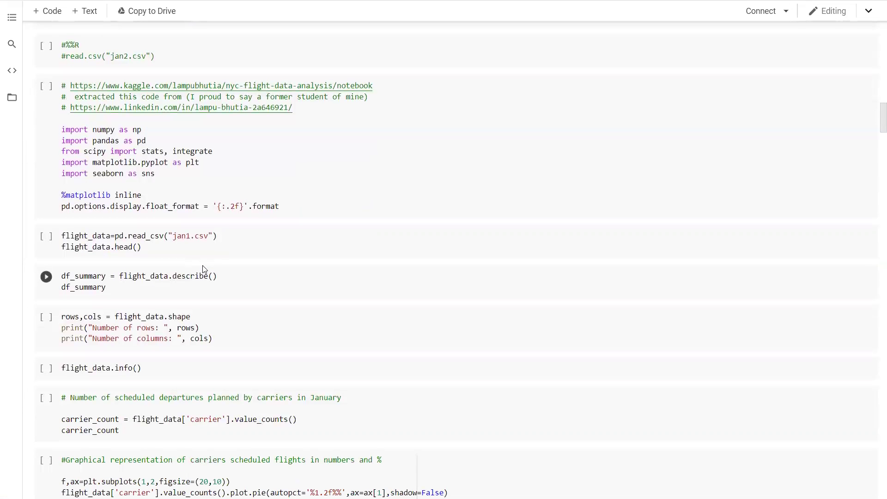
scroll(238, 266, "down", 5)
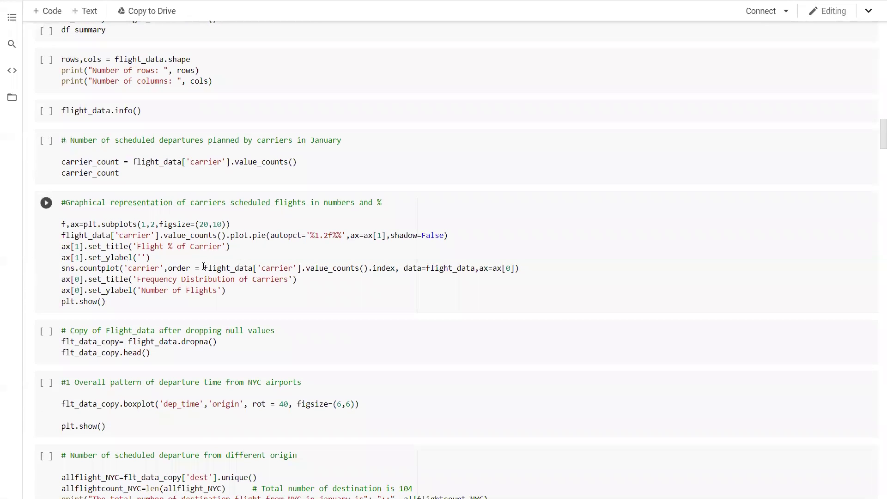
scroll(203, 266, "down", 4)
scroll(203, 266, "down", 3)
scroll(203, 267, "down", 1)
scroll(203, 267, "down", 1)
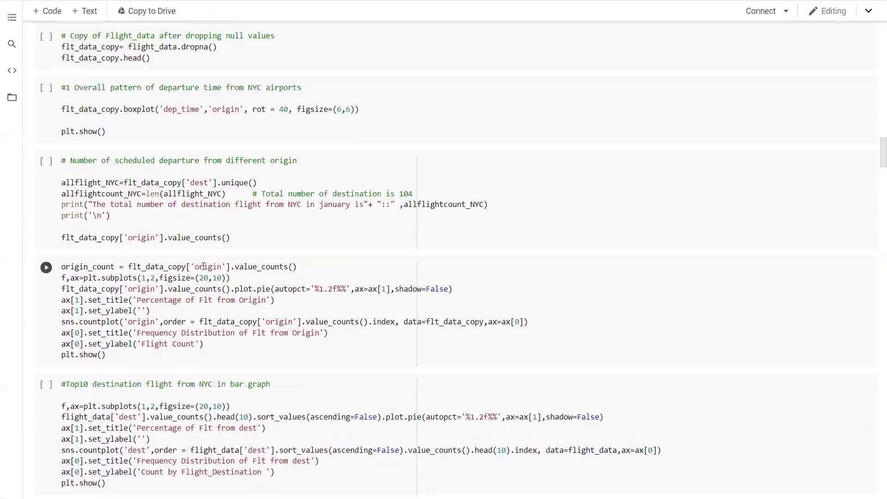
scroll(203, 266, "up", 4)
scroll(203, 267, "up", 4)
scroll(203, 267, "up", 2)
scroll(203, 267, "up", 2)
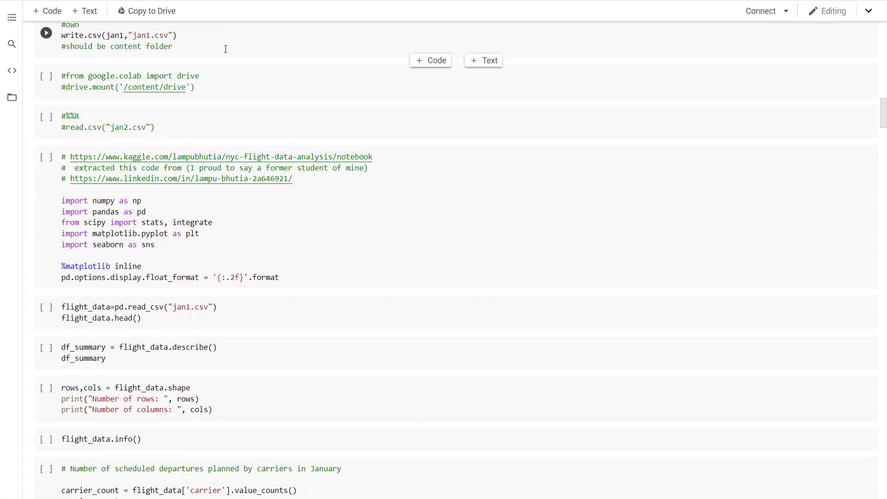
scroll(224, 66, "up", 5)
scroll(223, 66, "up", 5)
scroll(226, 51, "up", 5)
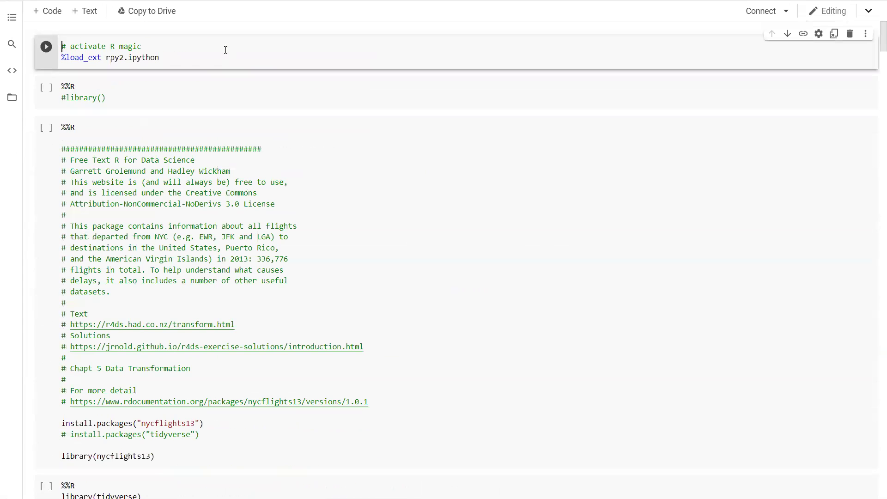
Run the %load_ext rpy2.ipython cell, choosing RUN ANYWAY at the authorship warning
left_click(45, 47)
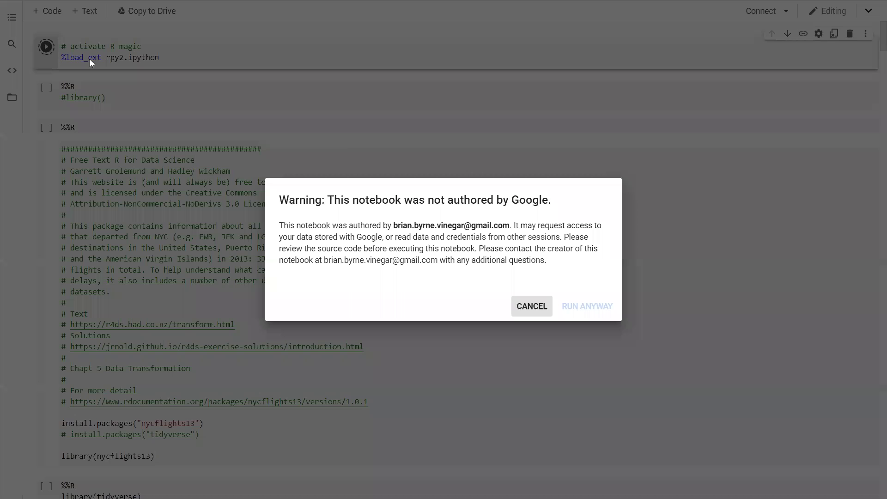
left_click(587, 306)
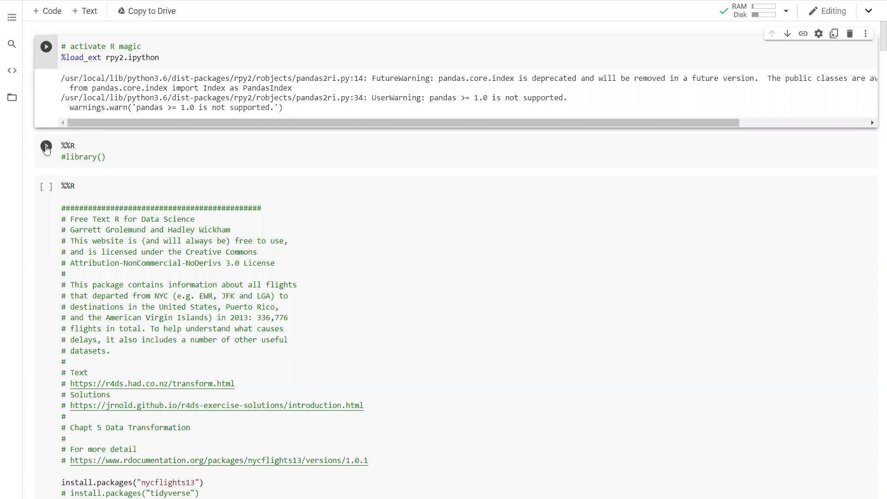
left_click(65, 155)
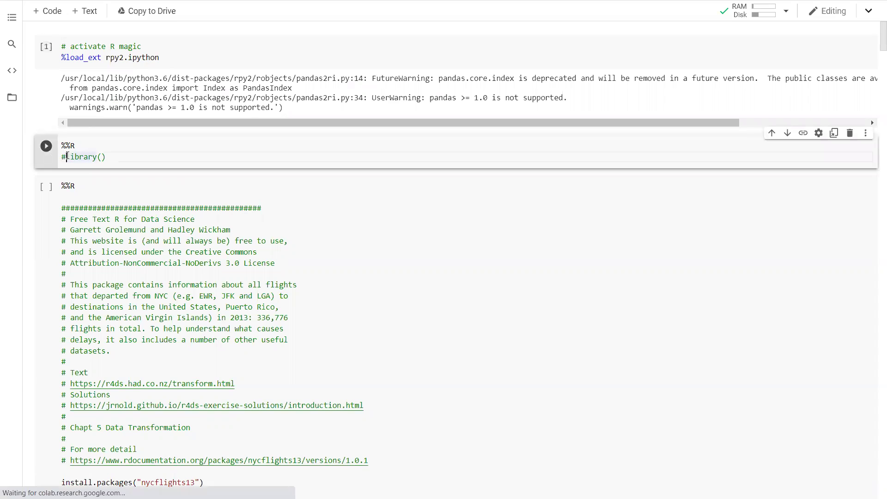
key("BackSpace")
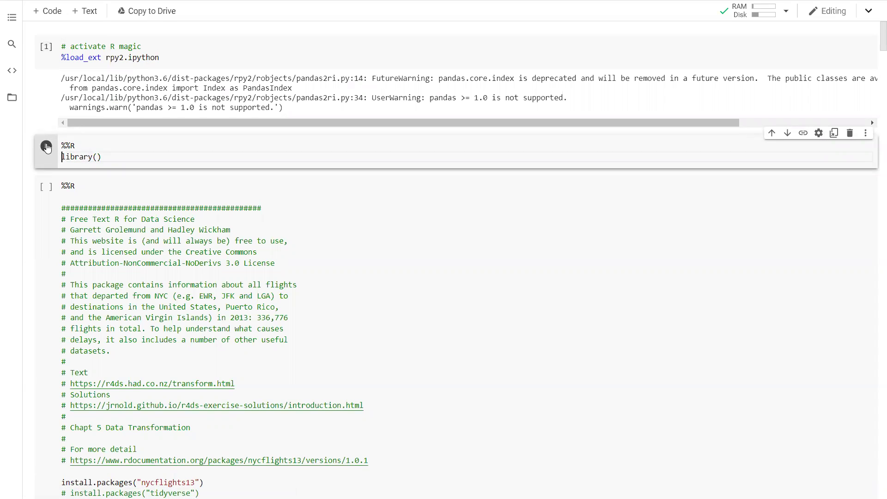
left_click(45, 146)
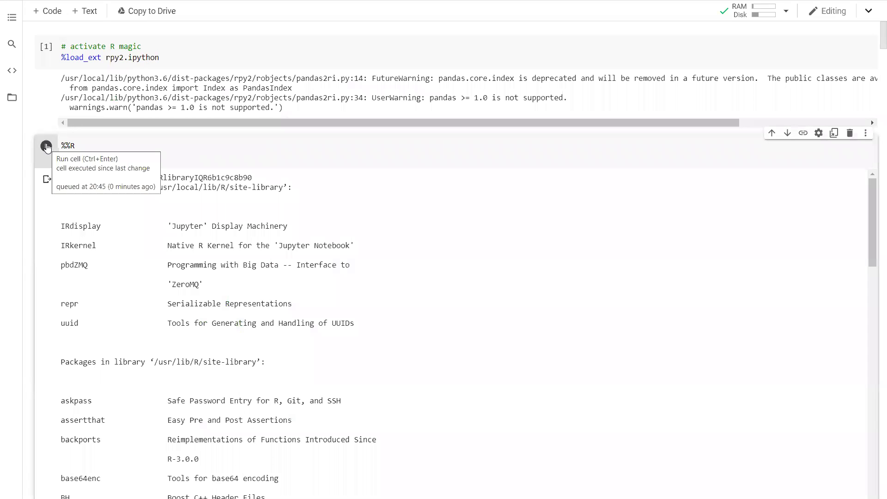
scroll(199, 238, "down", 5)
scroll(199, 238, "down", 5)
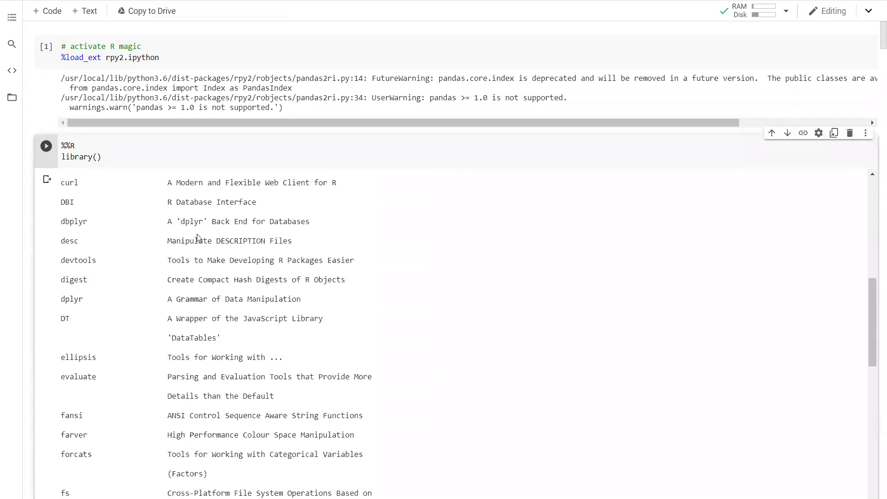
scroll(199, 238, "down", 5)
scroll(199, 238, "up", 5)
scroll(199, 238, "up", 1)
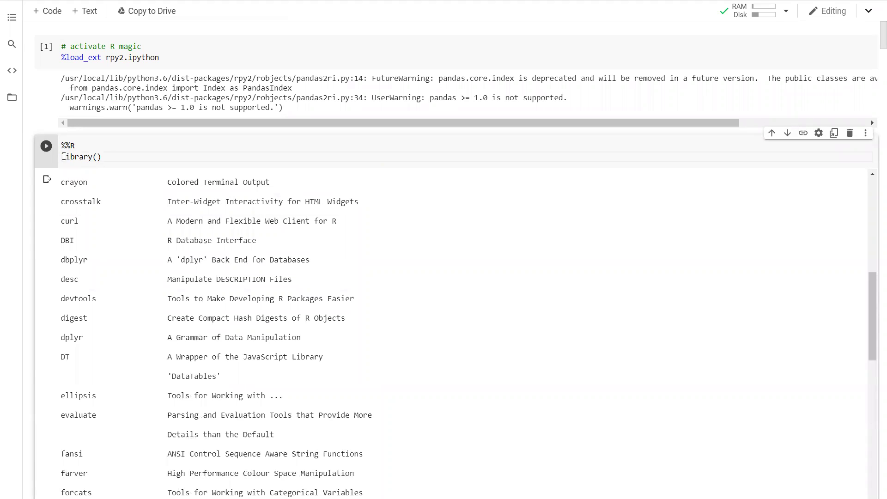
type("#")
left_click(47, 180)
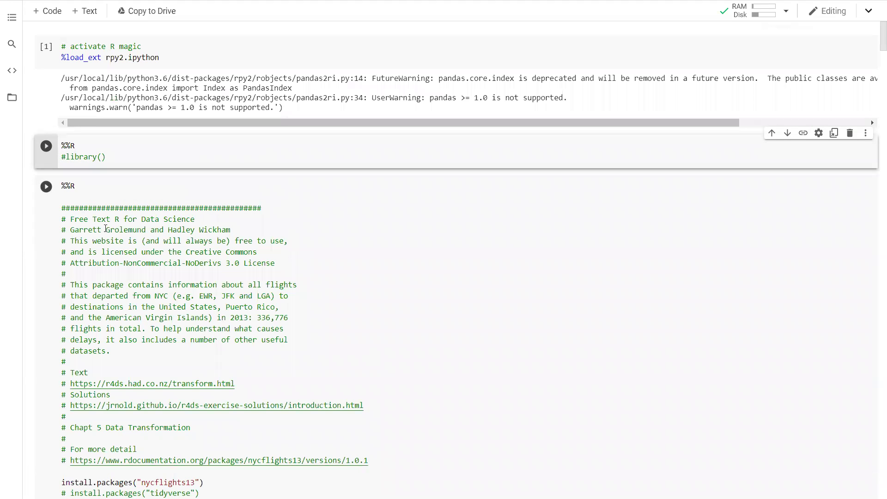
scroll(108, 235, "down", 3)
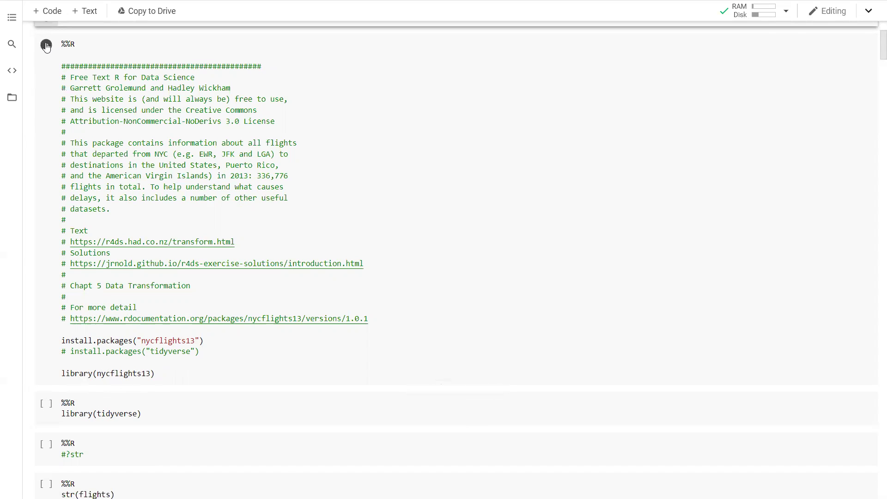
Run the install.packages("nycflights13") cell and clear its console output
left_click(46, 44)
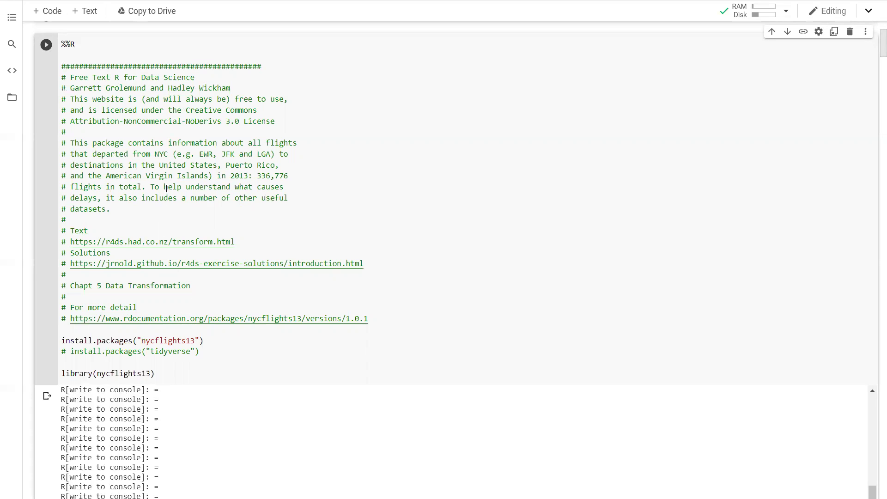
scroll(164, 188, "down", 2)
scroll(165, 188, "down", 1)
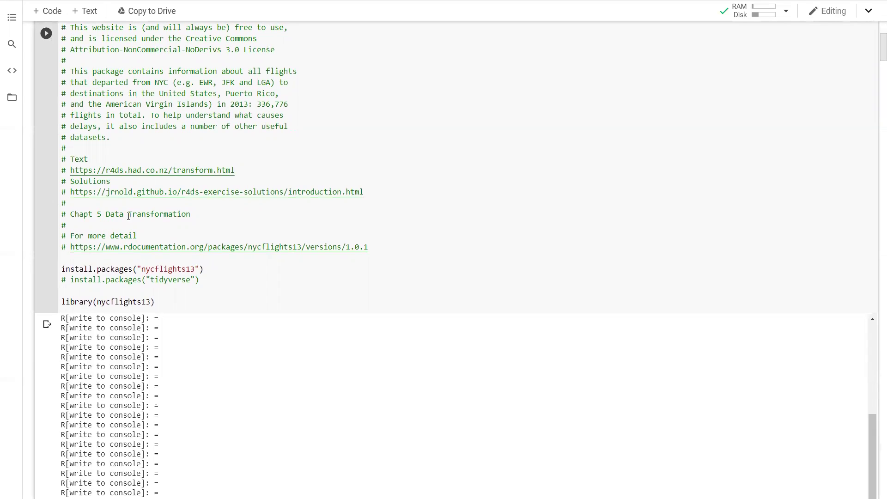
left_click(46, 324)
Run library(tidyverse) and uncomment the install.packages("tidyverse") line
left_click(47, 331)
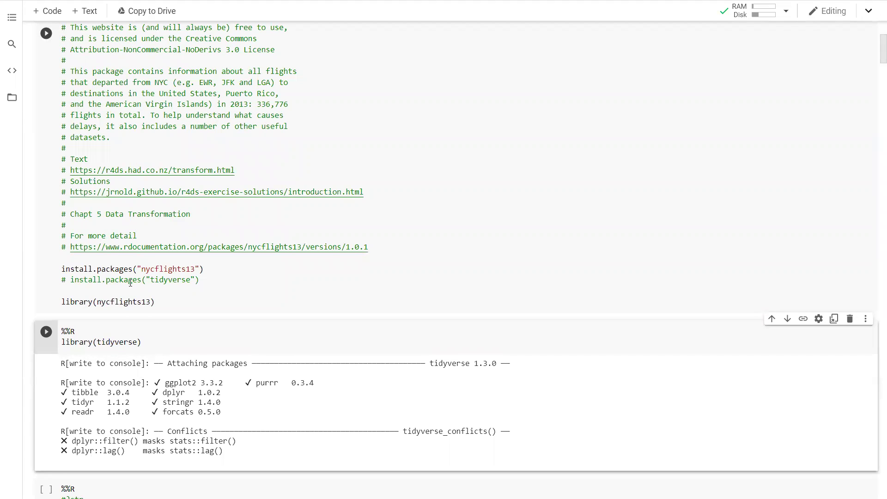
scroll(130, 282, "down", 1)
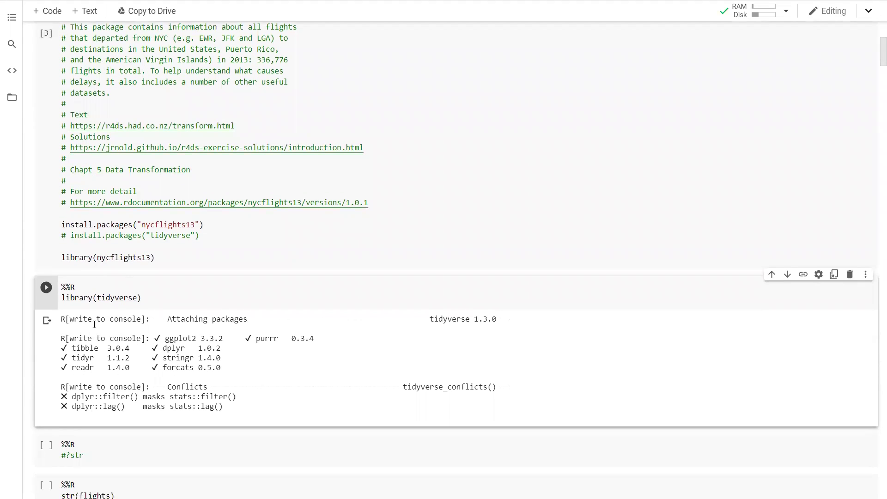
left_click(71, 235)
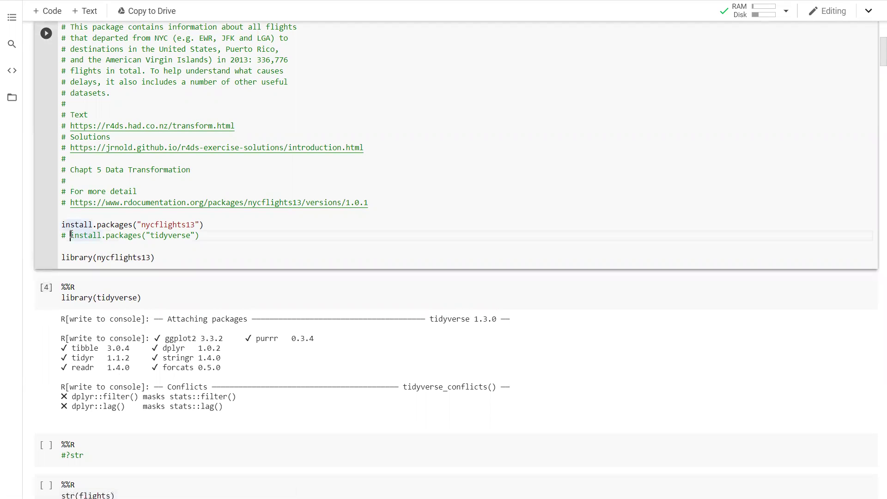
key("BackSpace")
key("BackSpace")
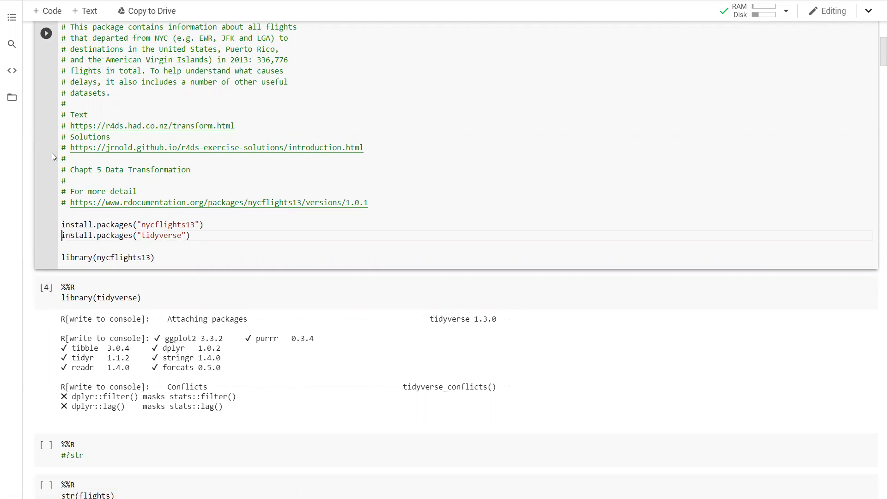
type("#")
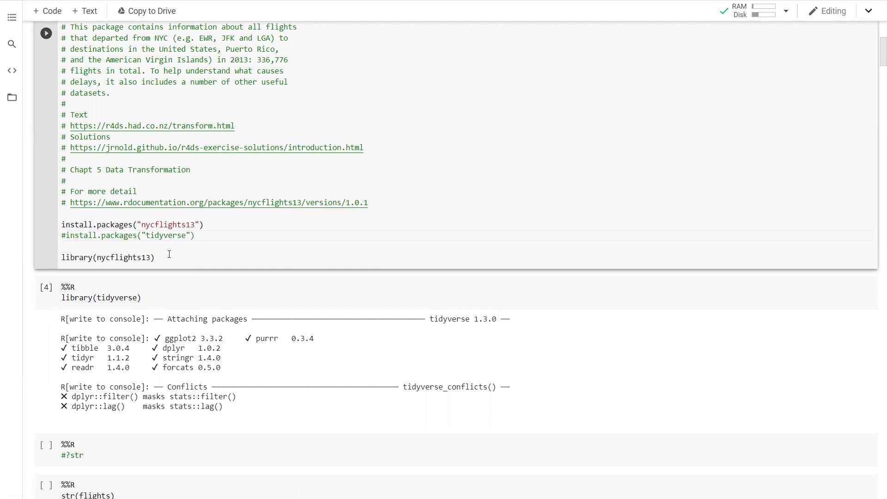
scroll(49, 249, "down", 3)
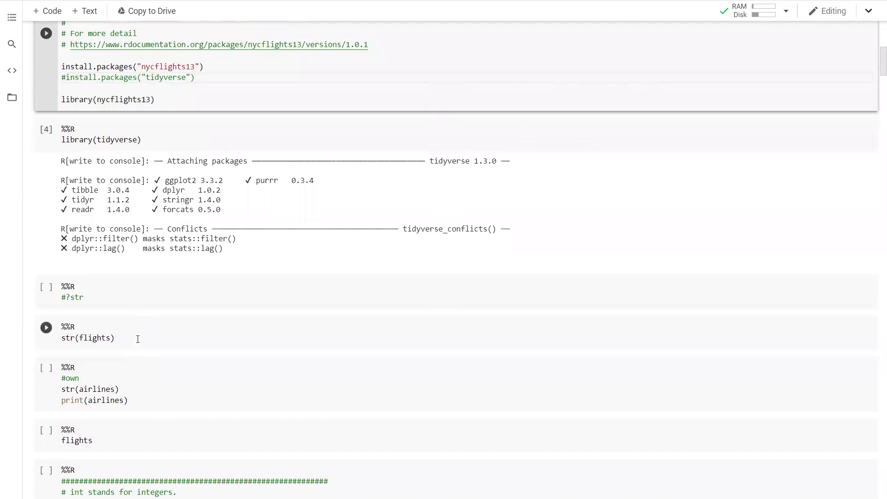
scroll(50, 249, "down", 3)
Run str(flights) to show the 336,776 × 19 flights structure with column types
left_click(47, 244)
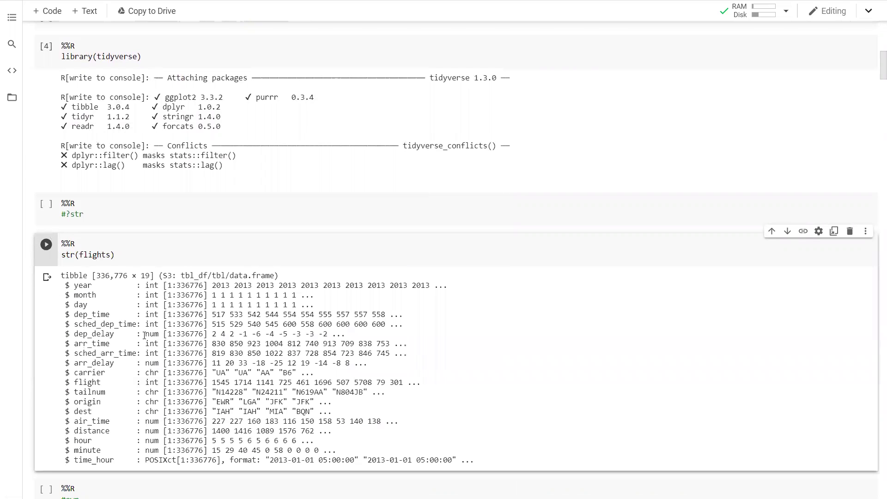
scroll(456, 278, "down", 3)
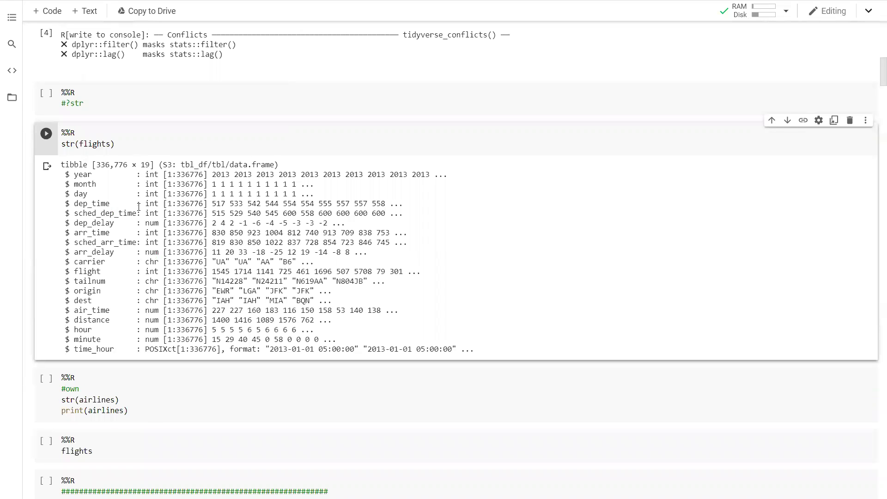
scroll(137, 207, "down", 2)
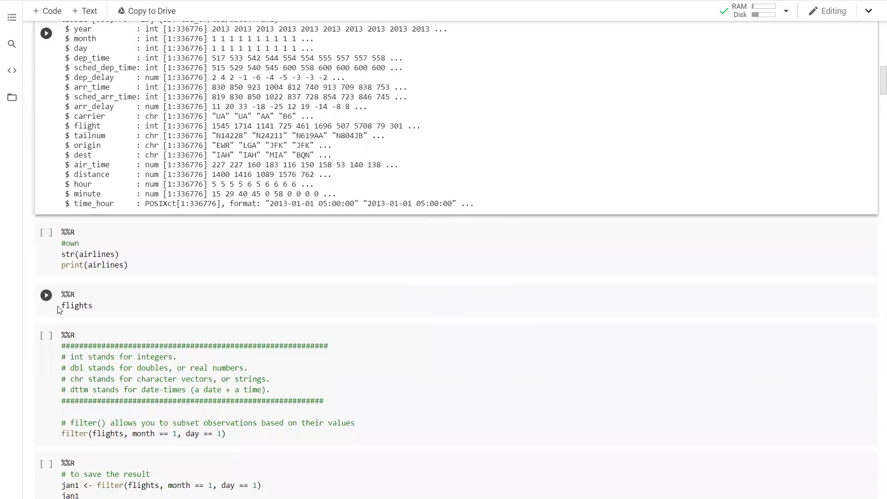
scroll(59, 309, "down", 2)
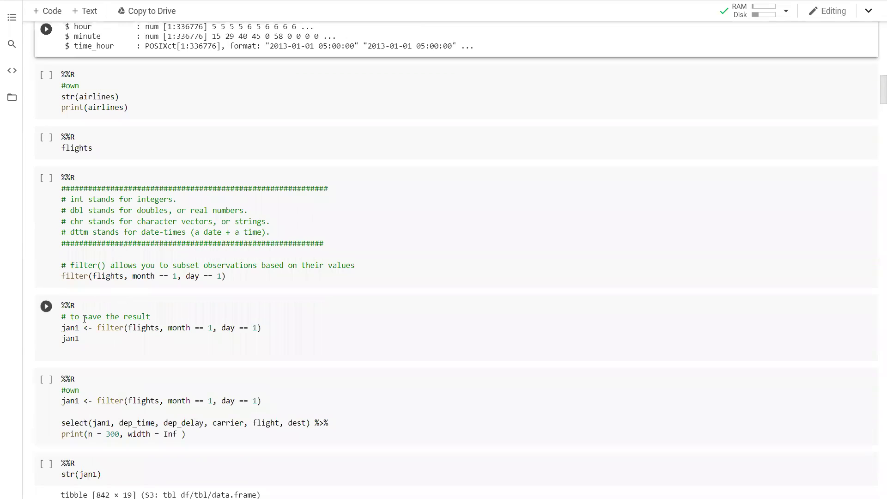
Run the cell filtering January 1 flights into jan1, an 842 × 19 tibble
left_click(46, 306)
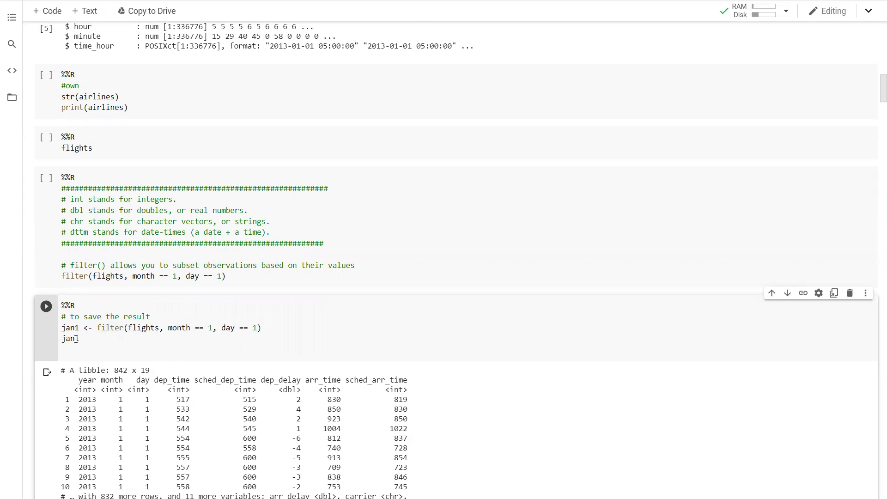
scroll(69, 338, "down", 5)
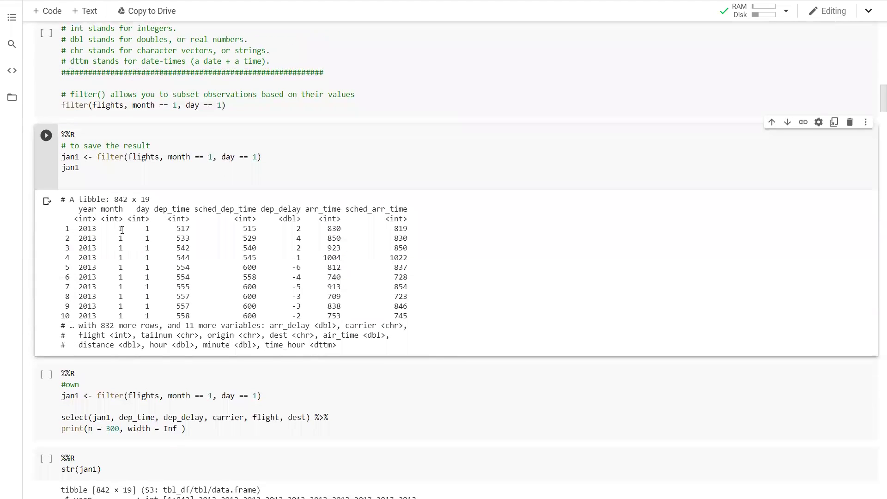
scroll(111, 267, "down", 4)
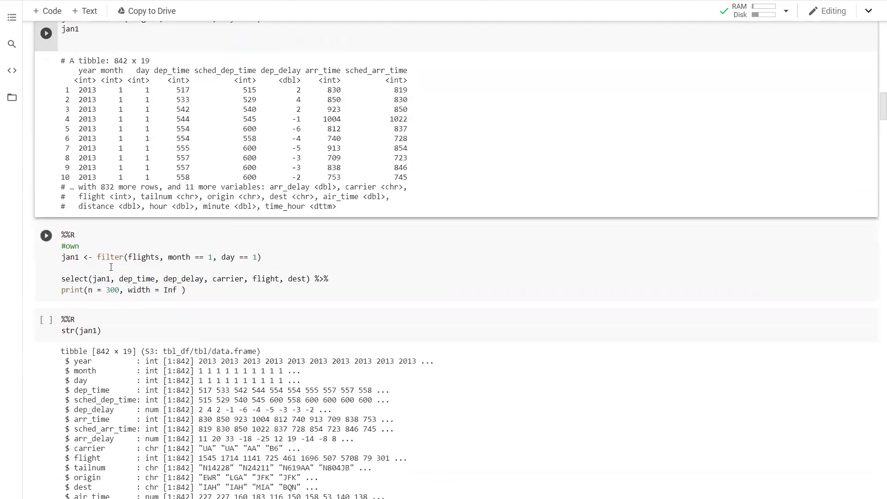
scroll(111, 266, "down", 3)
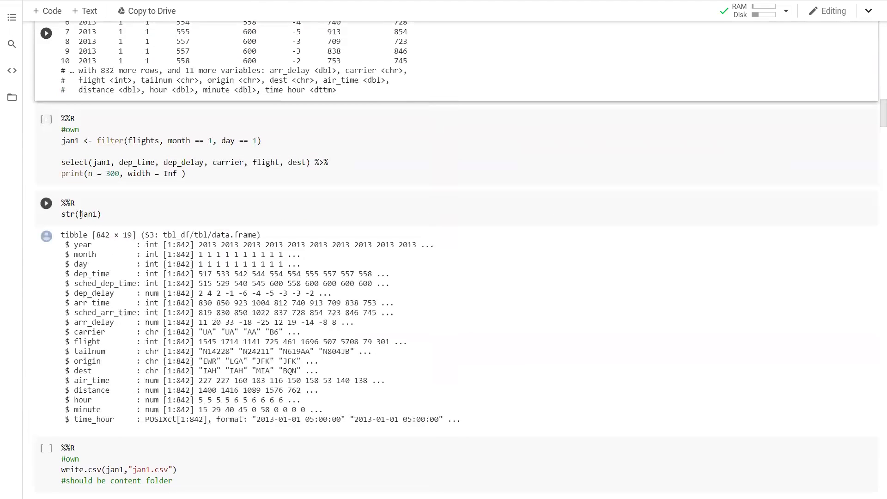
Rerun str(jan1) to list the types and sample values of its 19 columns
left_click(47, 205)
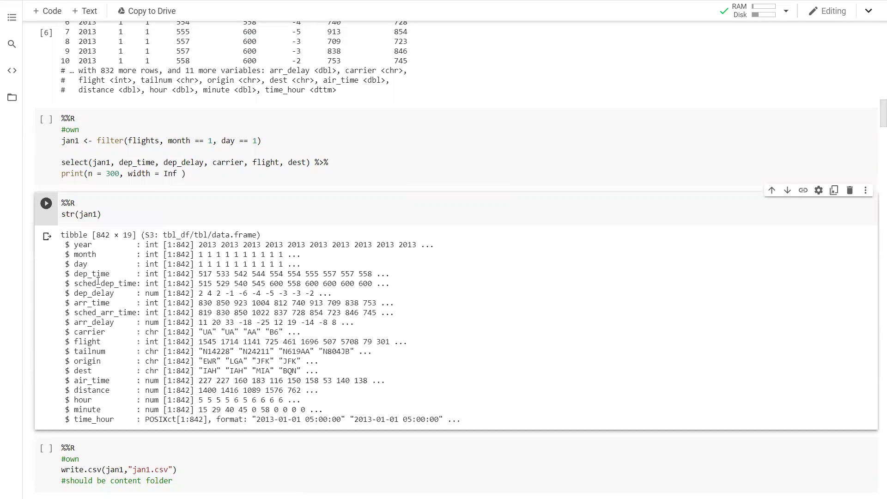
scroll(177, 260, "down", 2)
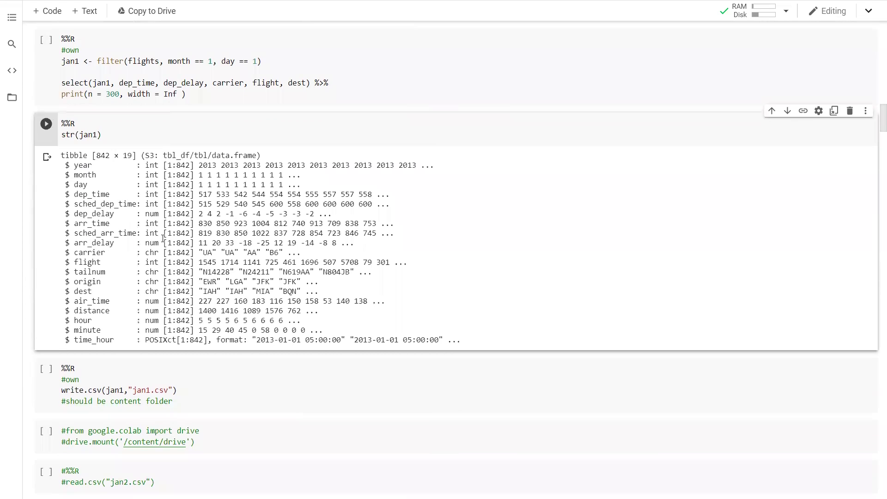
scroll(163, 239, "up", 2)
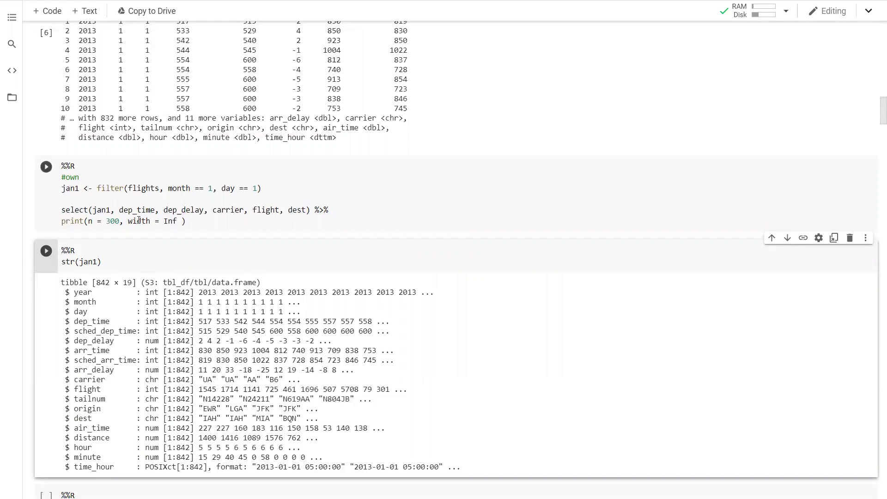
scroll(138, 220, "up", 1)
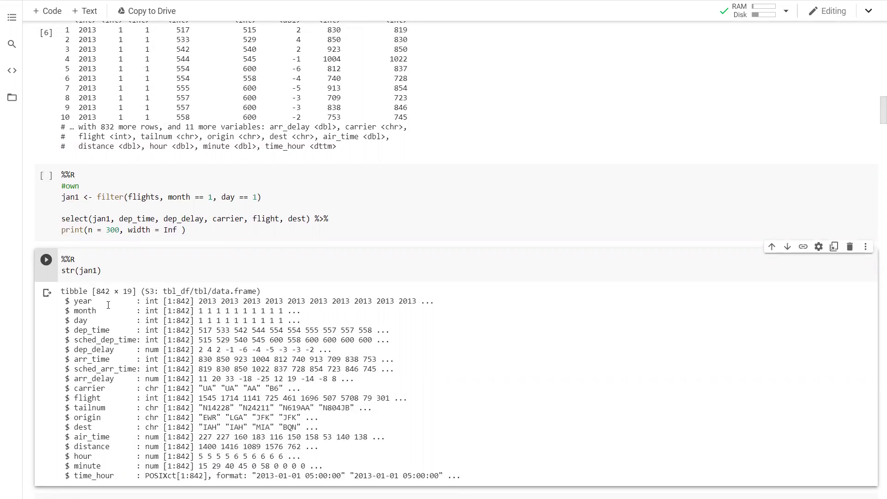
scroll(107, 305, "down", 4)
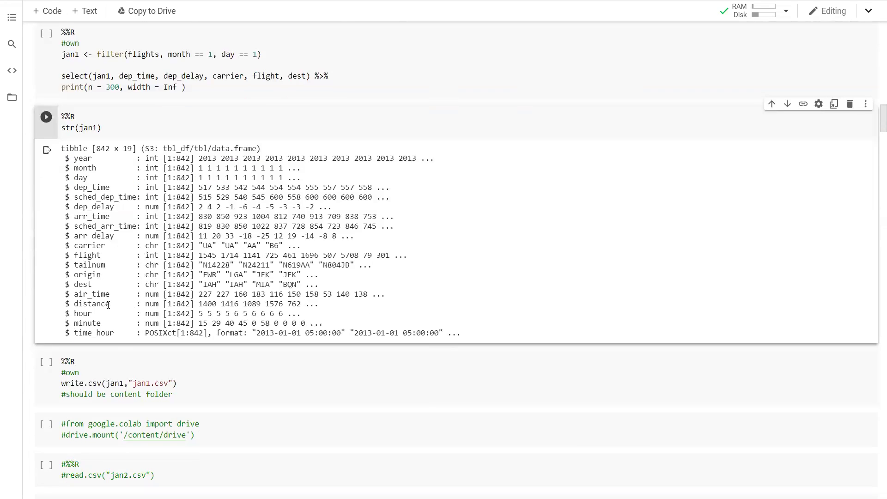
scroll(107, 305, "down", 4)
scroll(107, 305, "down", 1)
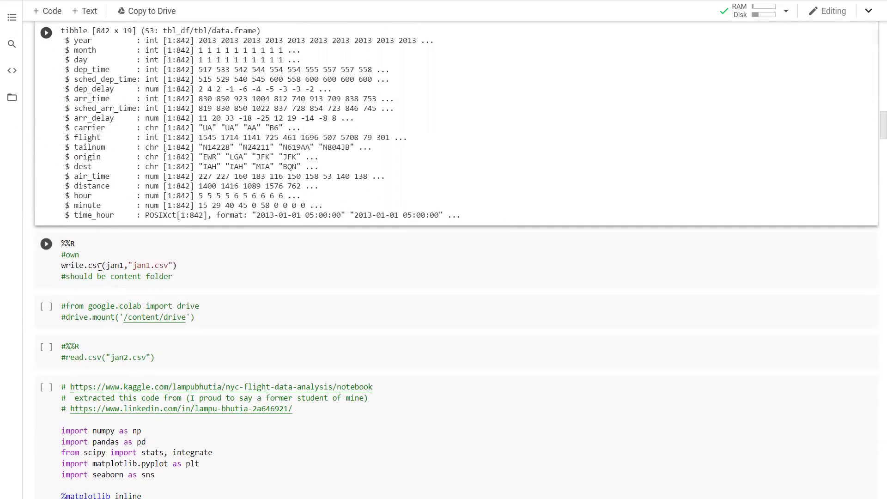
Write jan1 to jan1.csv and confirm it appears in the content folder beside sample_data
left_click(11, 97)
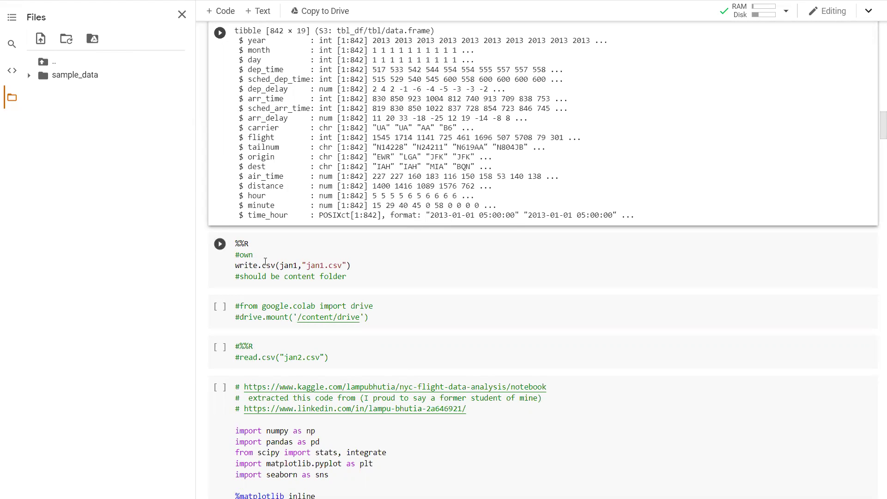
left_click(30, 75)
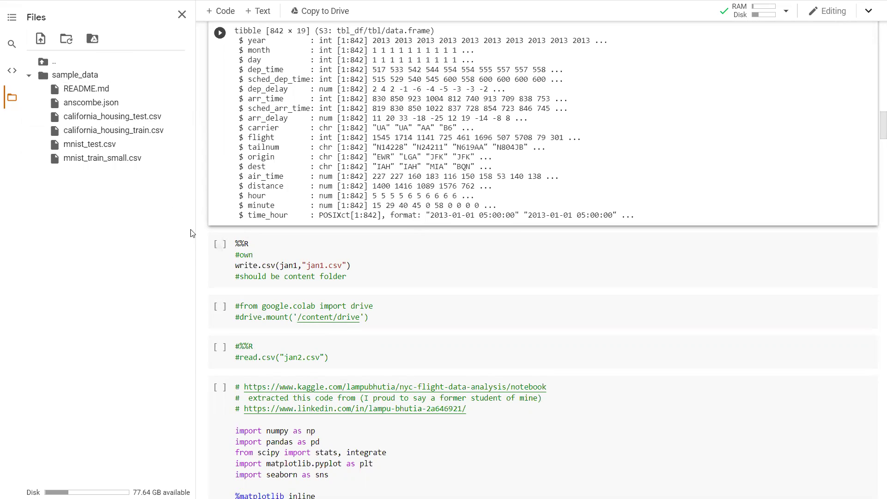
left_click(220, 243)
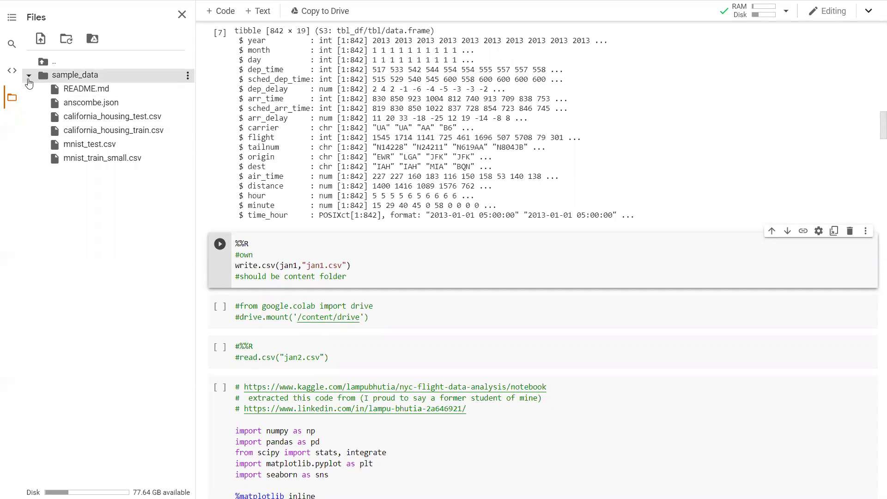
left_click(30, 76)
left_click(29, 76)
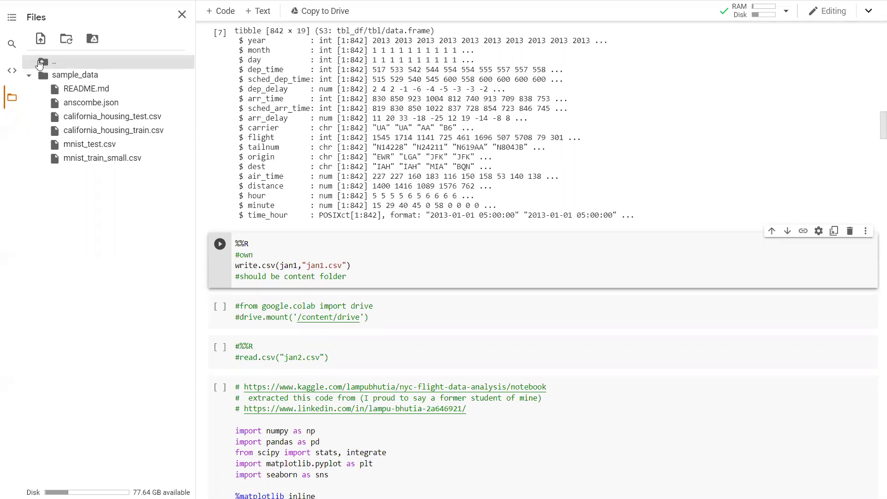
left_click(44, 63)
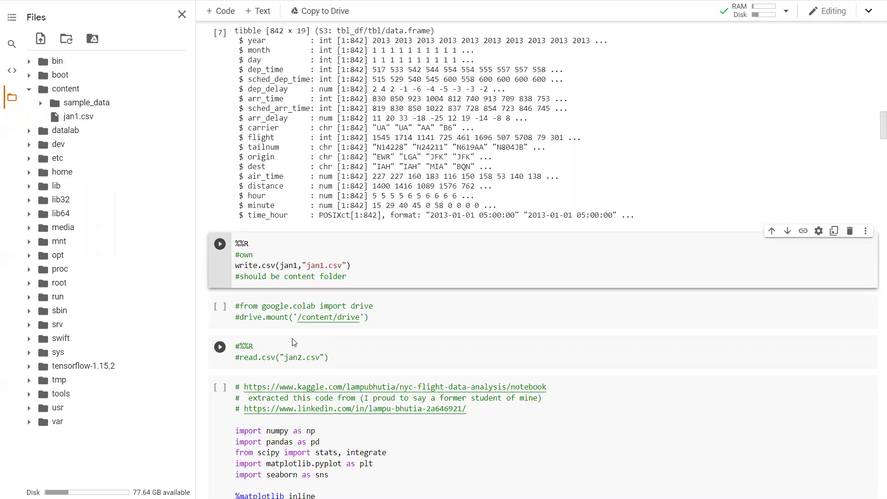
scroll(257, 326, "down", 2)
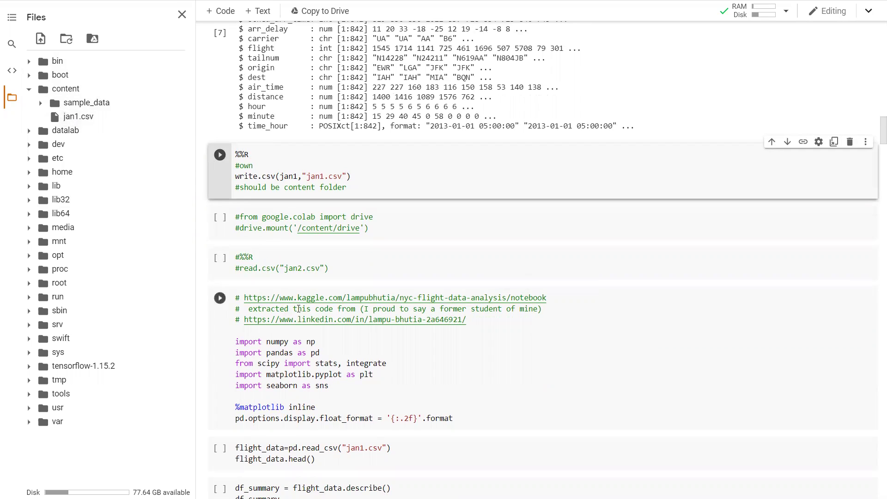
mouse_move(405, 339)
scroll(405, 339, "down", 2)
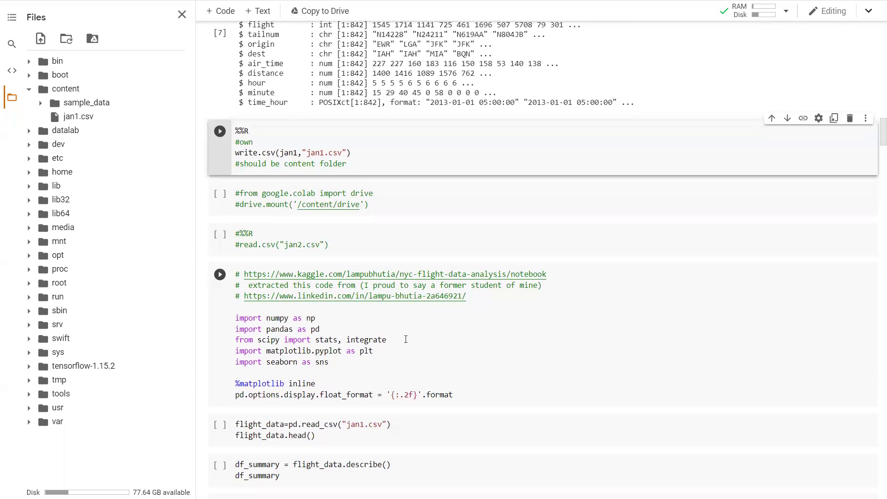
scroll(405, 339, "down", 1)
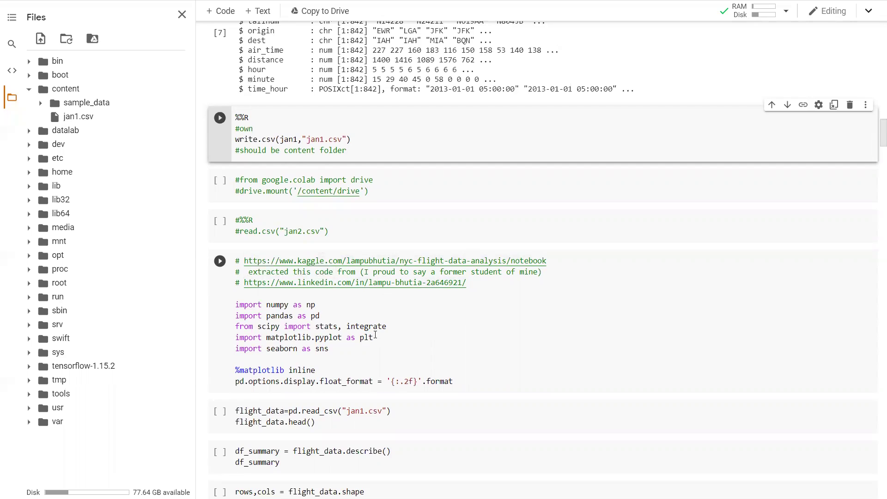
scroll(375, 336, "down", 1)
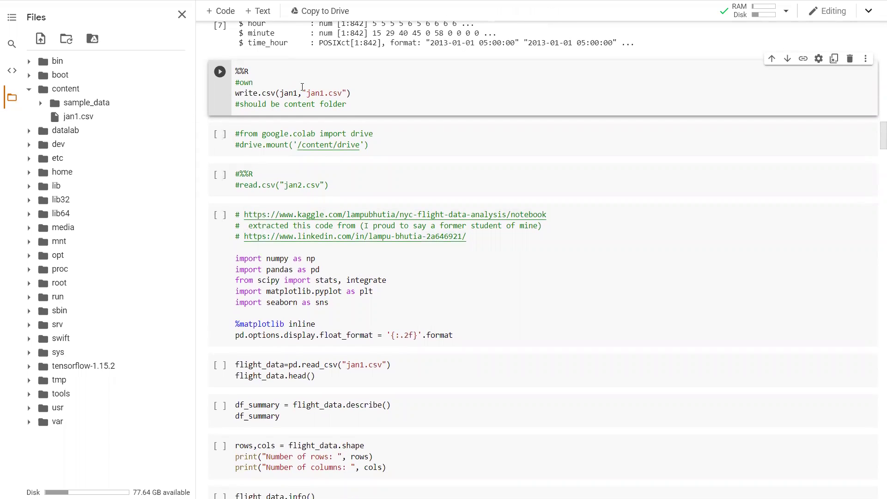
scroll(302, 86, "up", 3)
scroll(302, 86, "up", 1)
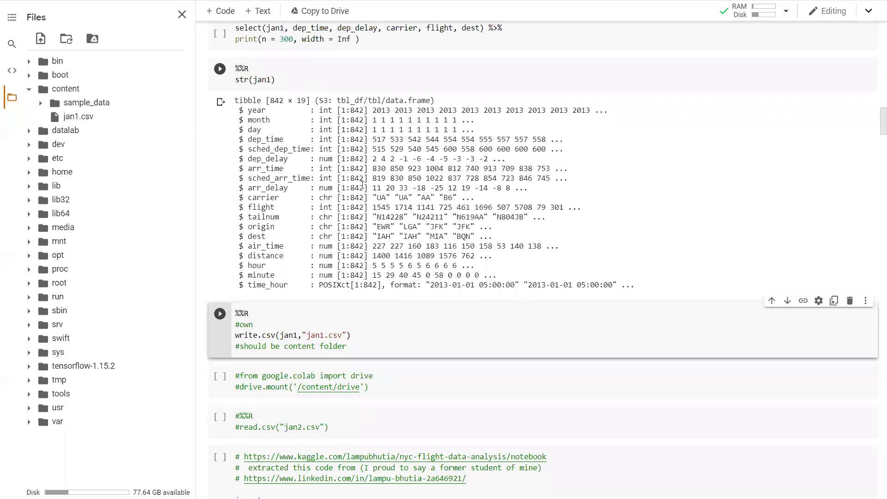
scroll(365, 183, "down", 5)
scroll(365, 183, "down", 2)
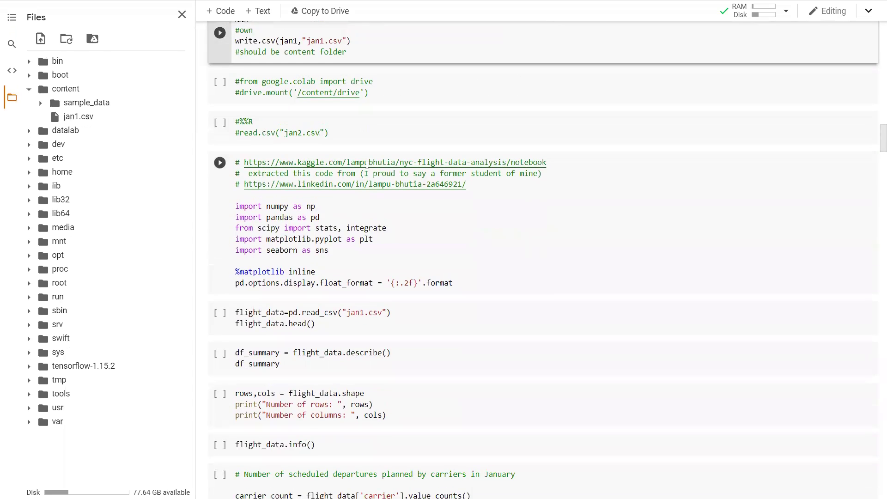
scroll(367, 166, "down", 1)
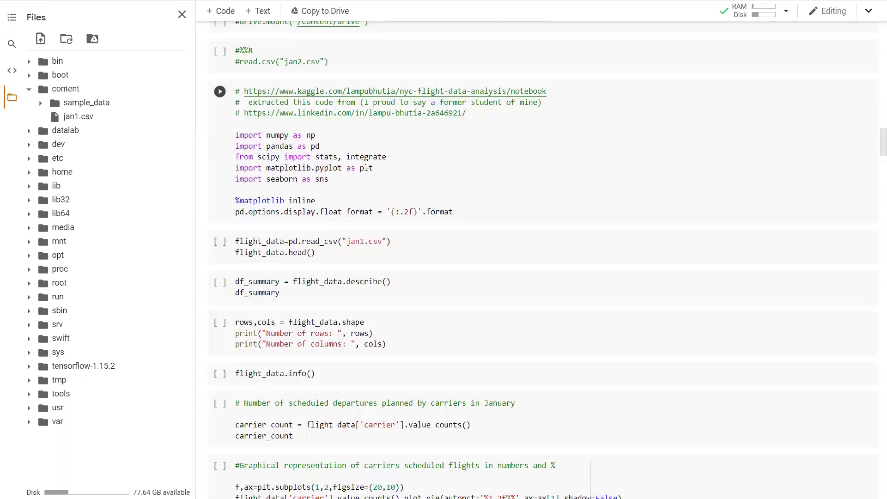
scroll(357, 167, "up", 2)
scroll(356, 167, "up", 1)
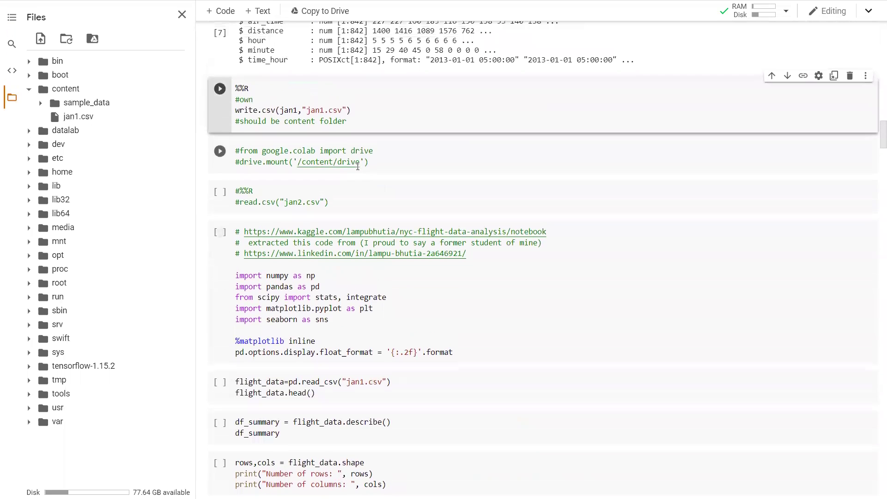
scroll(357, 166, "up", 3)
scroll(357, 166, "up", 1)
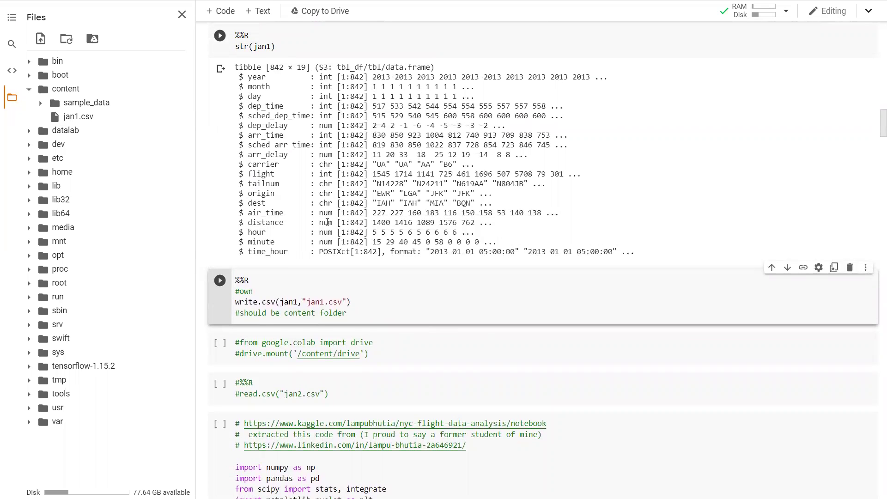
scroll(325, 223, "down", 2)
scroll(324, 223, "down", 1)
scroll(325, 223, "down", 2)
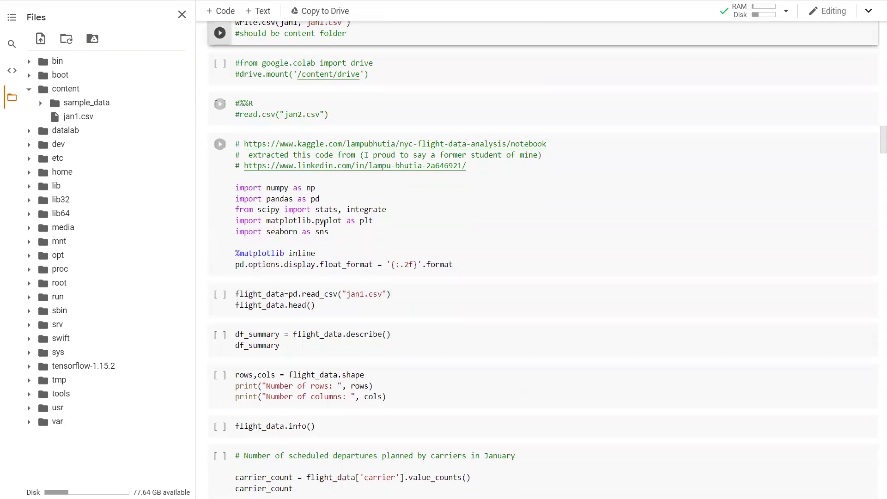
Run the Python cell importing numpy, pandas, scipy, matplotlib and seaborn with two-decimal floats
left_click(220, 144)
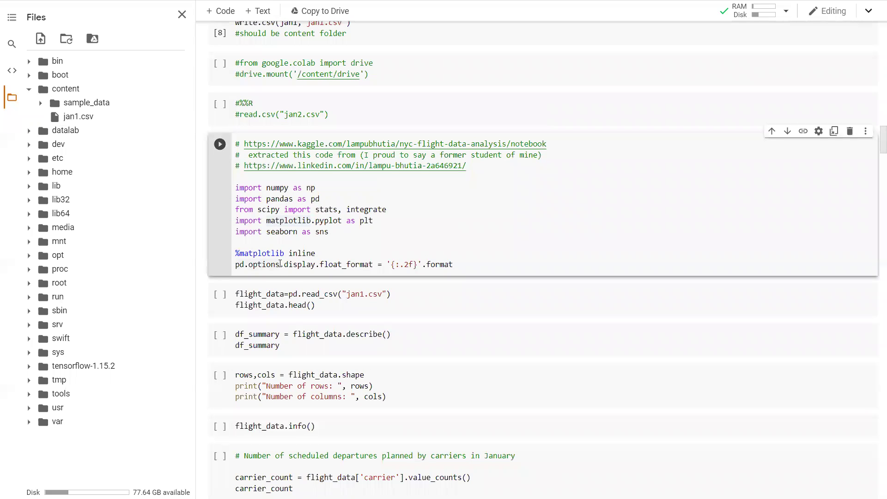
scroll(443, 264, "down", 2)
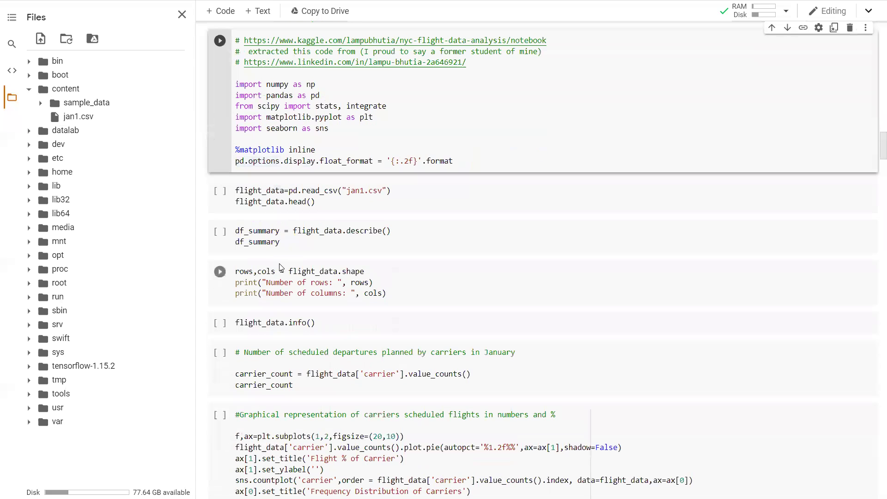
Load jan1.csv with pandas and preview its first five flights
left_click(219, 190)
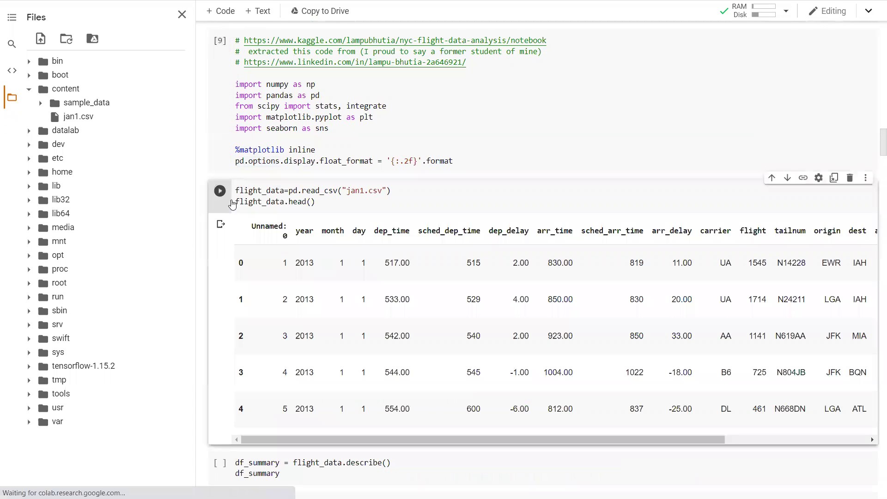
scroll(322, 282, "right", 5)
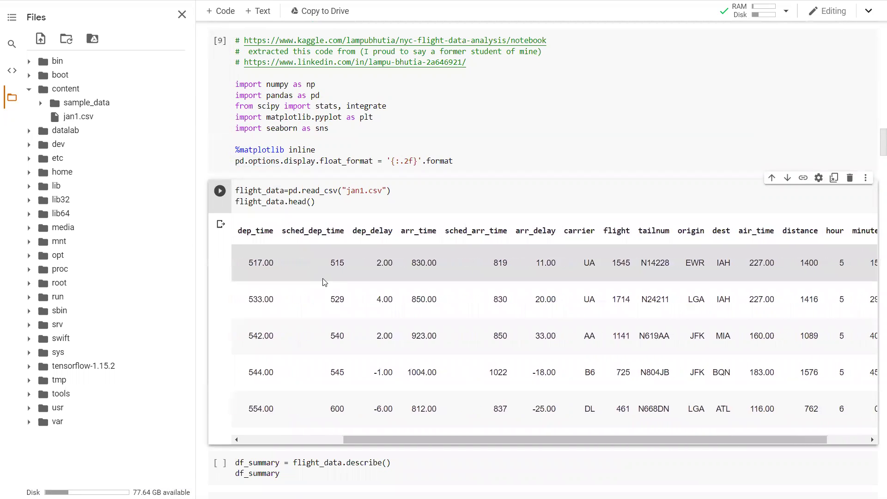
scroll(322, 282, "right", 5)
scroll(322, 282, "left", 10)
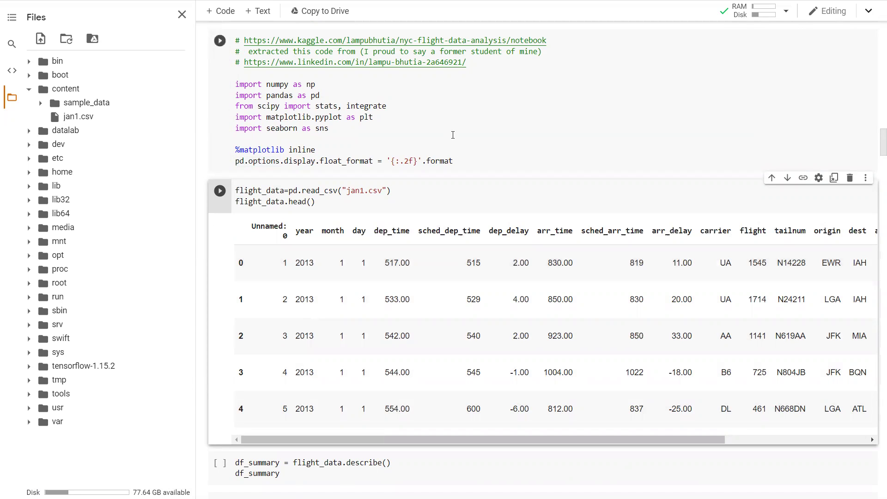
scroll(451, 134, "up", 10)
scroll(452, 134, "up", 2)
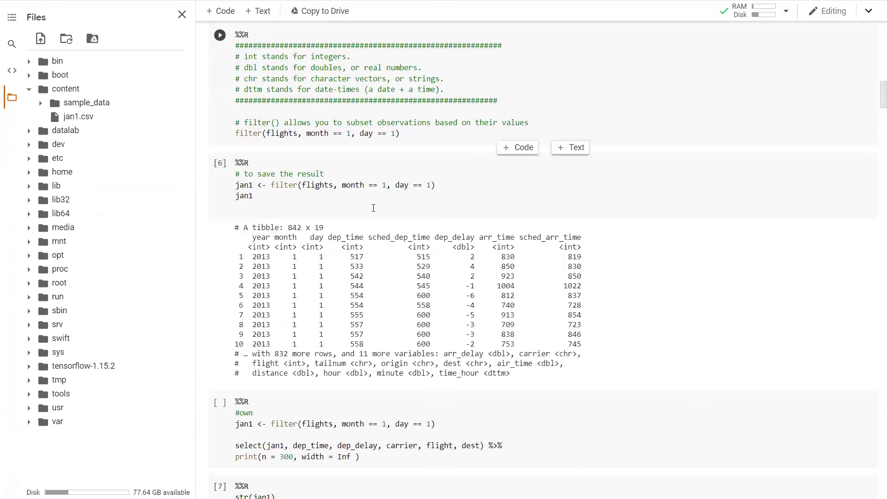
Mirror the jan1 R cell and its 842 × 19 tibble in a side tab beside the pandas preview
left_click(554, 184)
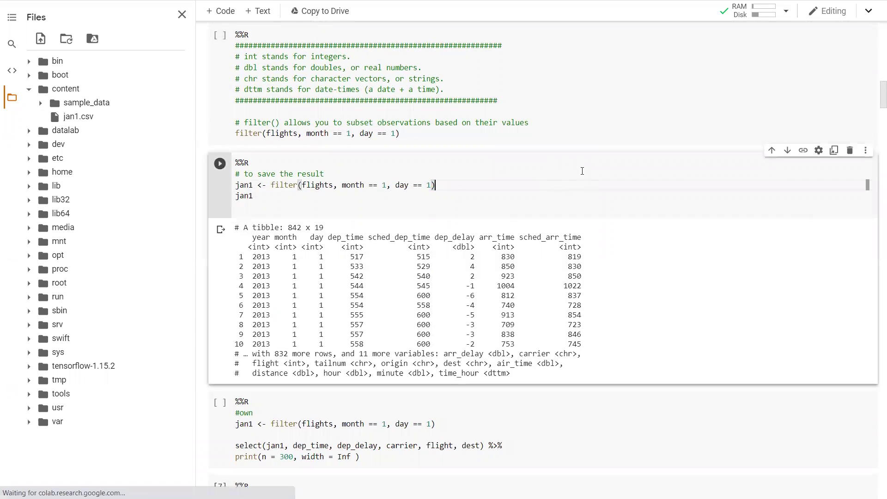
left_click(833, 150)
scroll(546, 337, "down", 4)
scroll(547, 337, "down", 4)
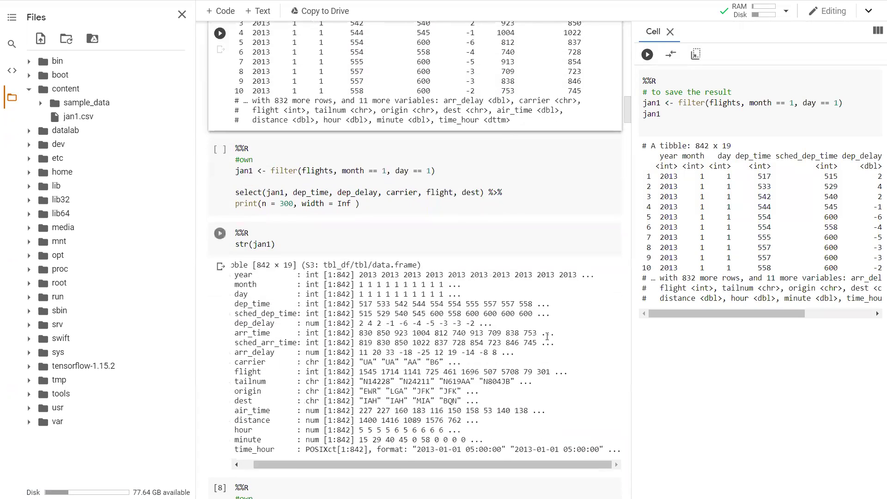
scroll(547, 337, "down", 2)
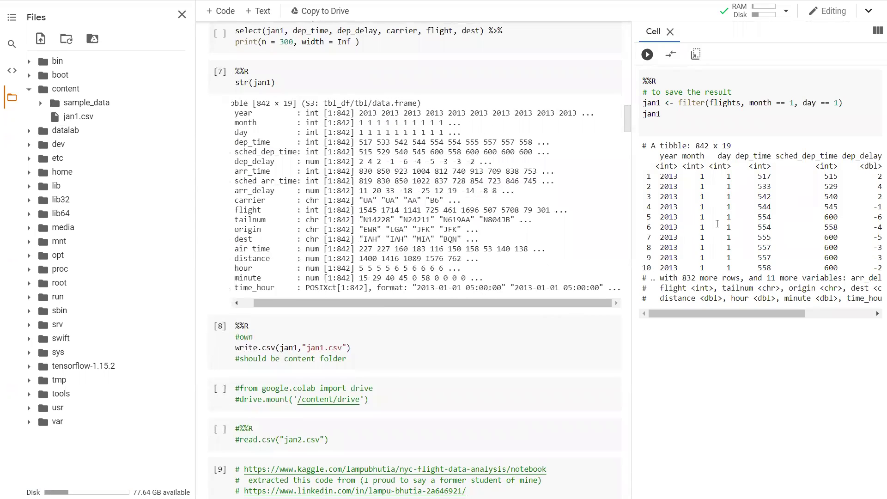
scroll(486, 277, "down", 5)
scroll(485, 278, "down", 5)
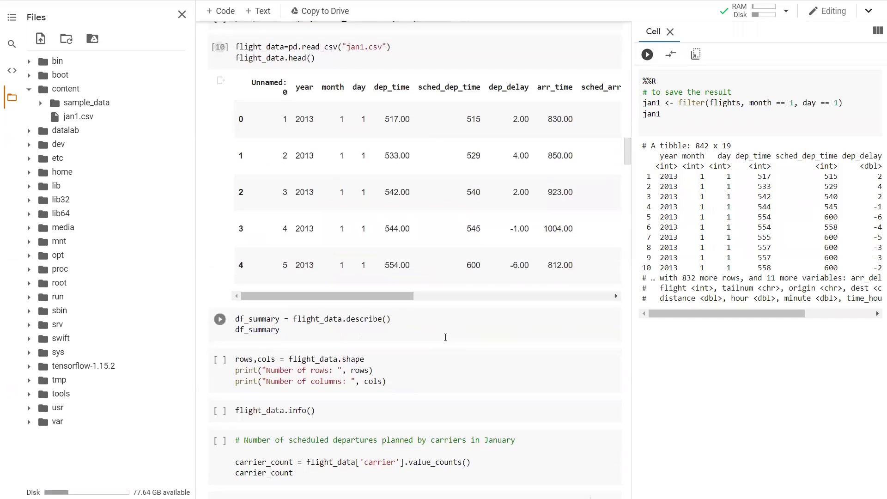
scroll(446, 337, "down", 2)
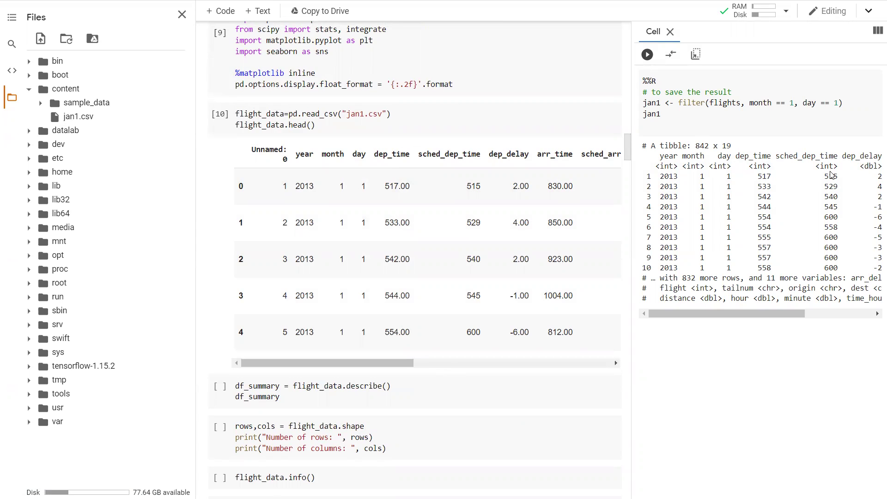
scroll(832, 175, "right", 5)
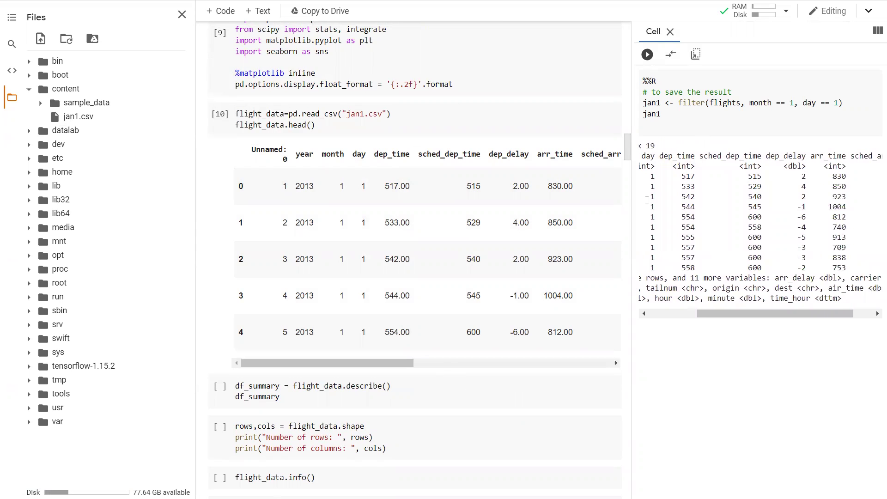
scroll(500, 191, "right", 5)
scroll(501, 191, "right", 3)
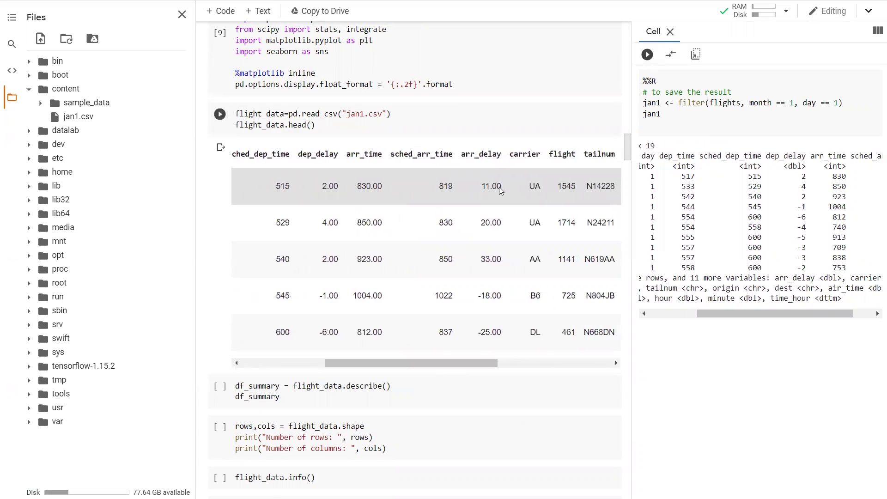
scroll(500, 191, "right", 5)
scroll(500, 190, "right", 3)
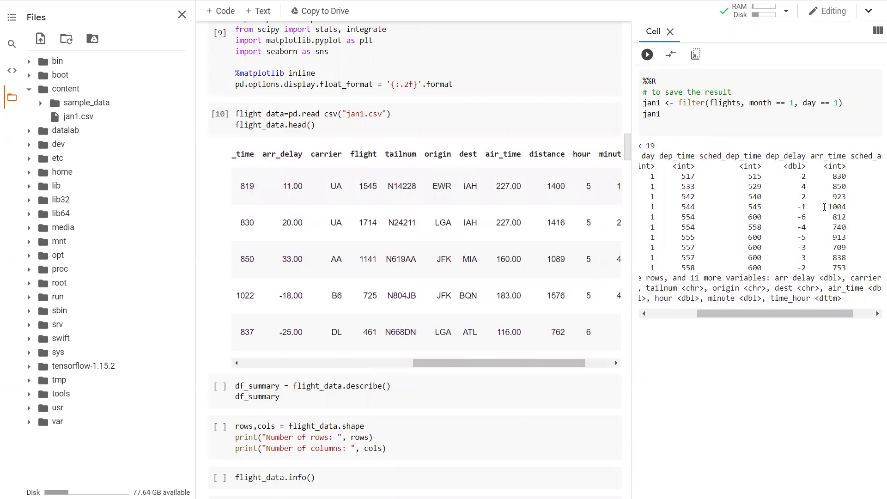
scroll(824, 207, "right", 3)
scroll(825, 207, "left", 8)
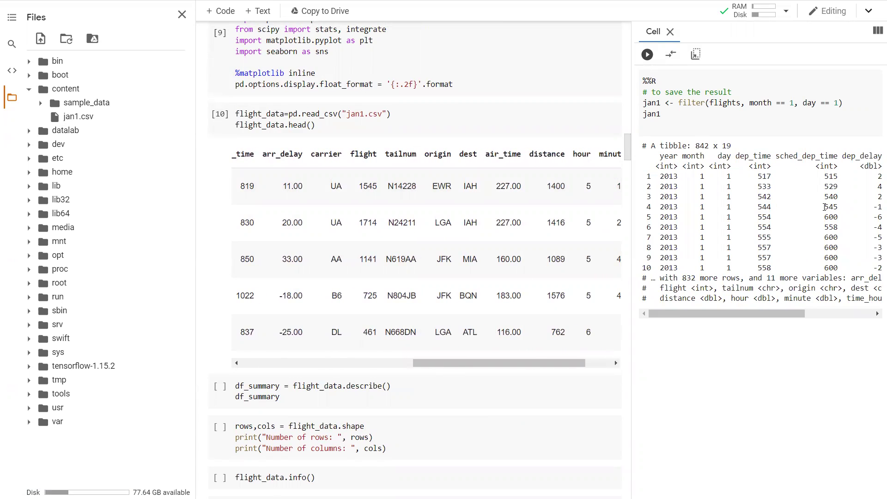
mouse_move(373, 222)
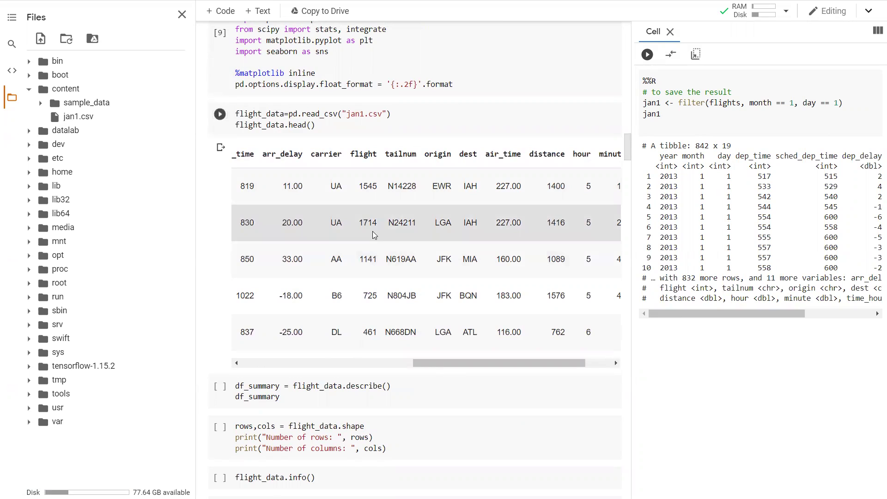
scroll(373, 235, "down", 1)
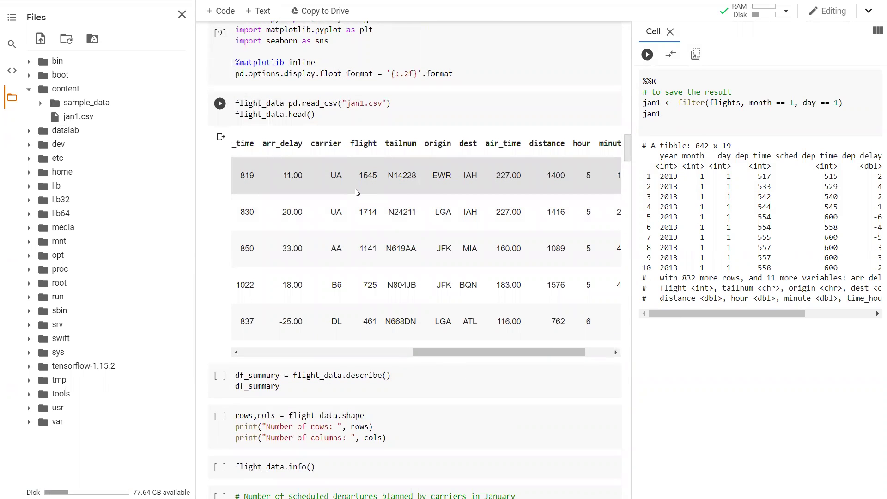
scroll(354, 191, "down", 3)
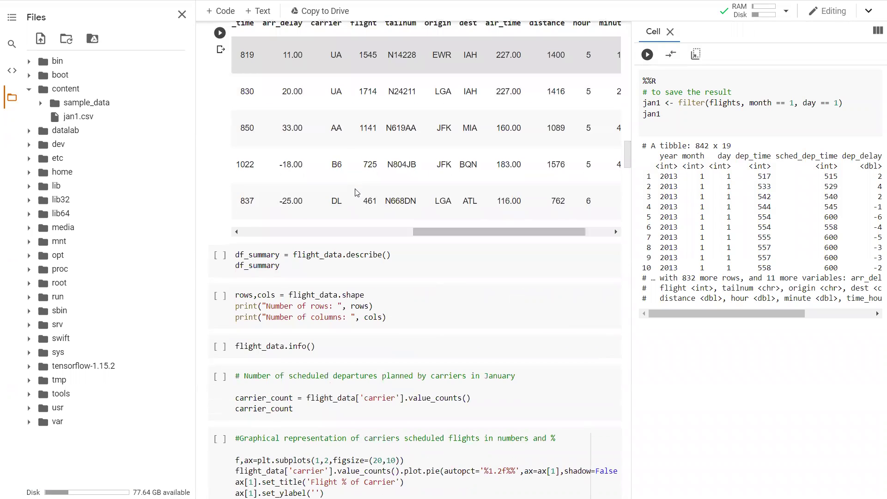
Run describe() on flight_data and its shape, confirming 842 rows and 20 columns
left_click(220, 255)
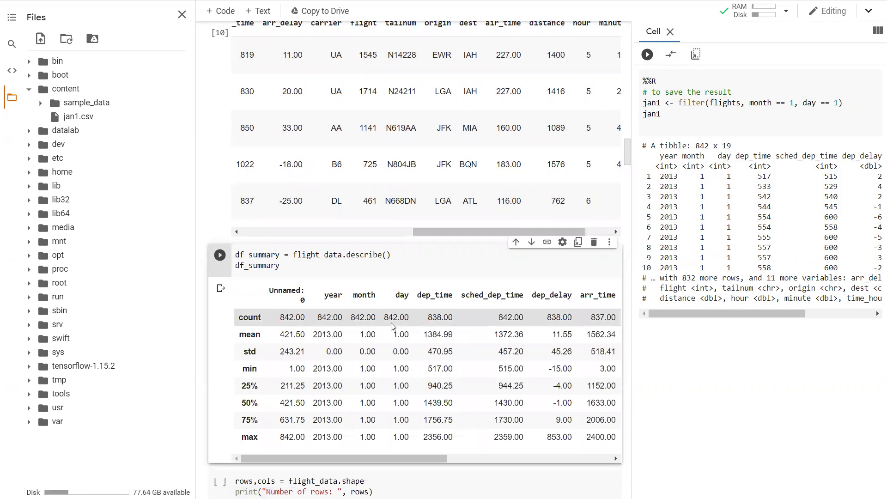
scroll(393, 325, "down", 2)
scroll(392, 326, "down", 2)
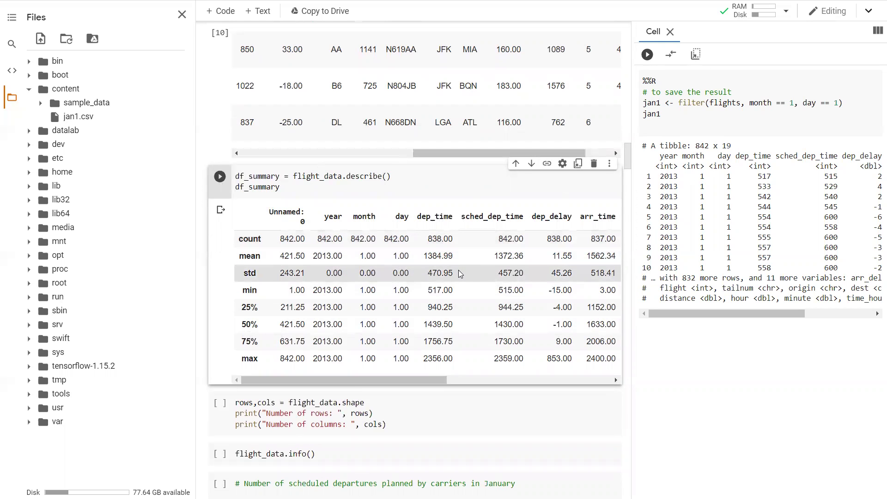
scroll(458, 276, "down", 3)
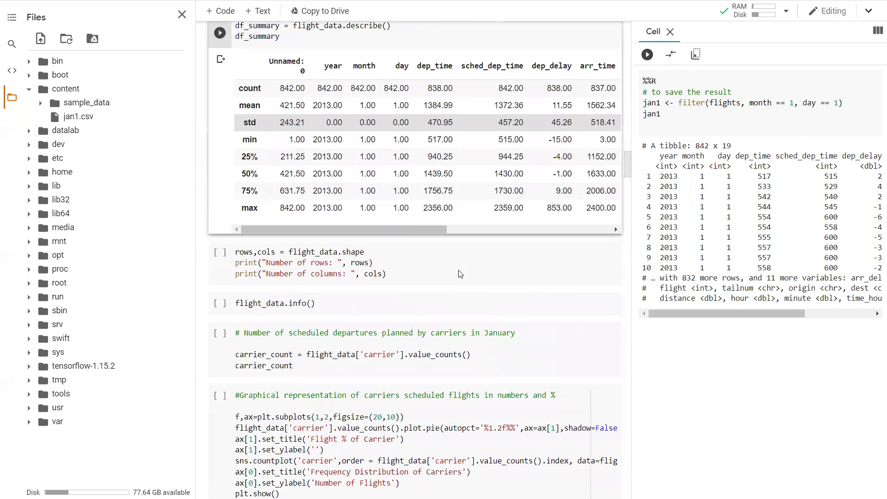
left_click(219, 252)
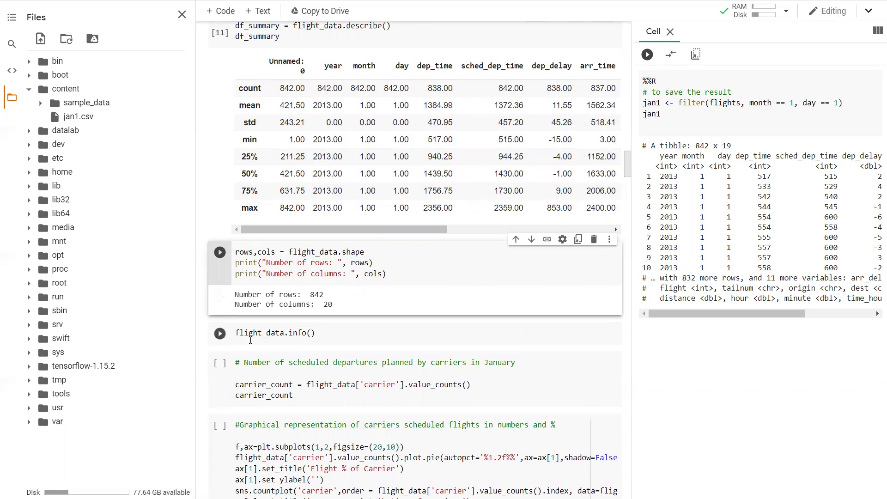
mouse_move(79, 116)
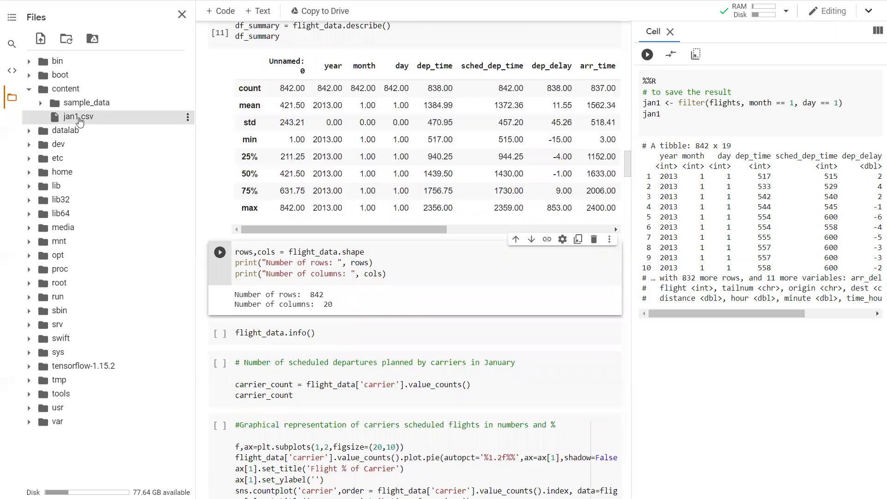
double_click(79, 117)
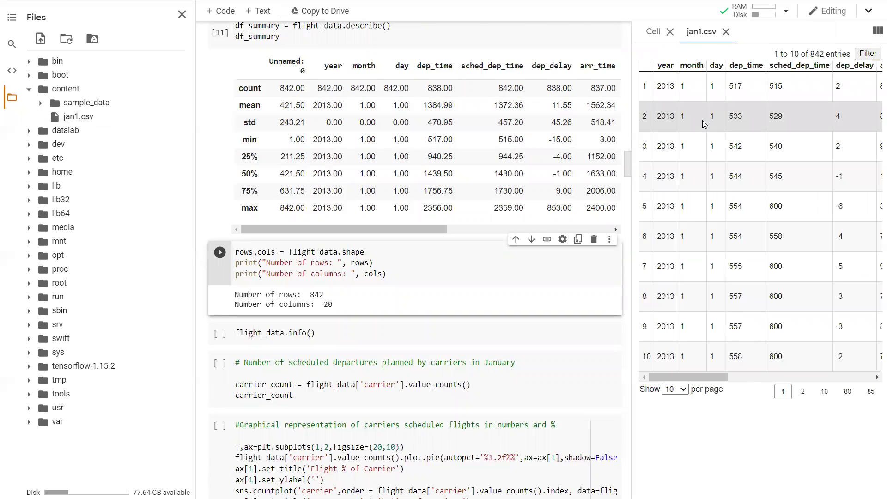
scroll(749, 153, "right", 10)
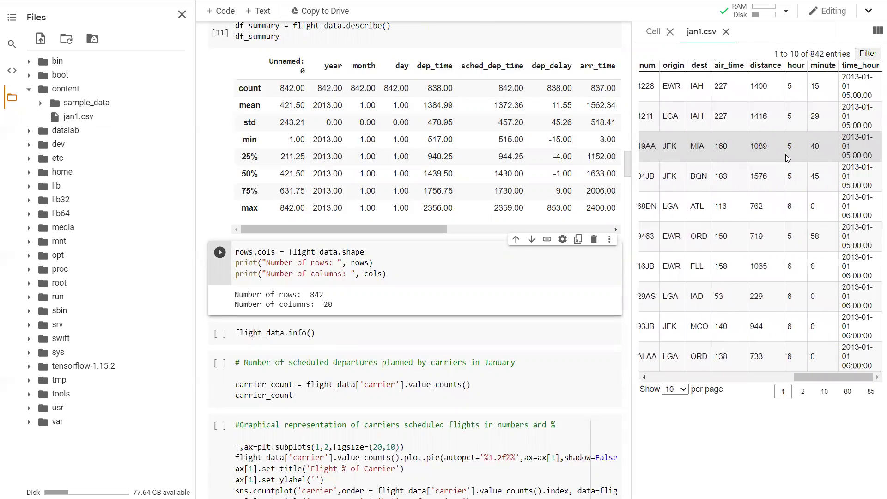
scroll(787, 158, "left", 10)
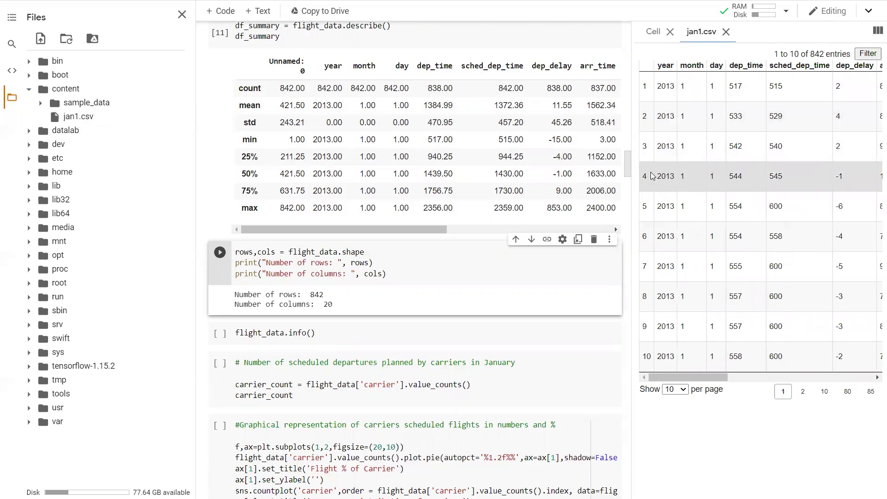
left_click(725, 33)
scroll(346, 229, "down", 3)
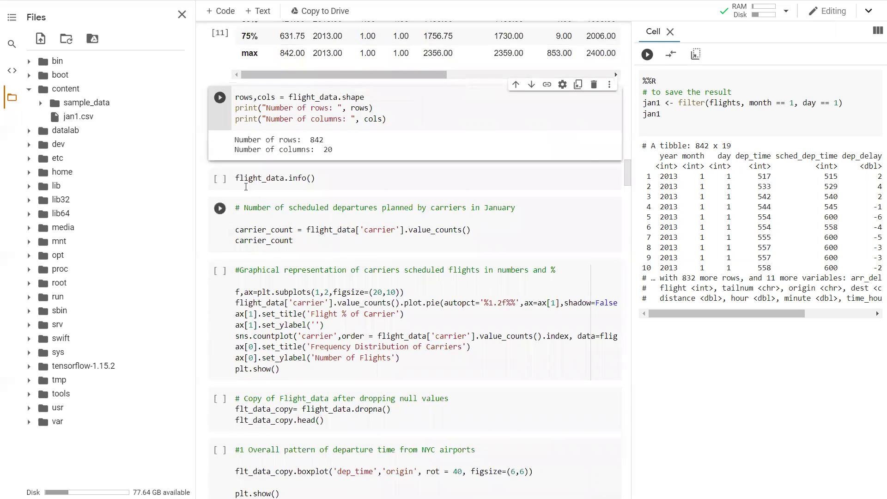
Run flight_data.info() and the carrier value_counts, showing UA highest at 165
left_click(219, 178)
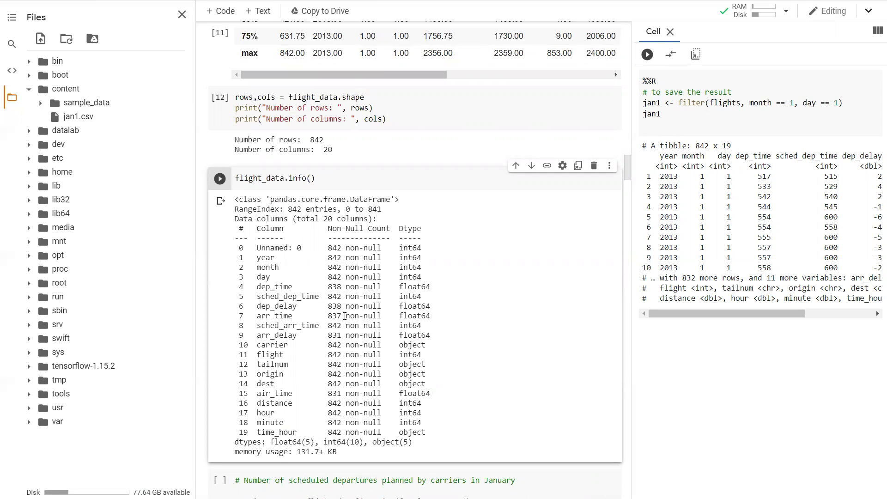
scroll(344, 316, "down", 4)
scroll(344, 316, "down", 4)
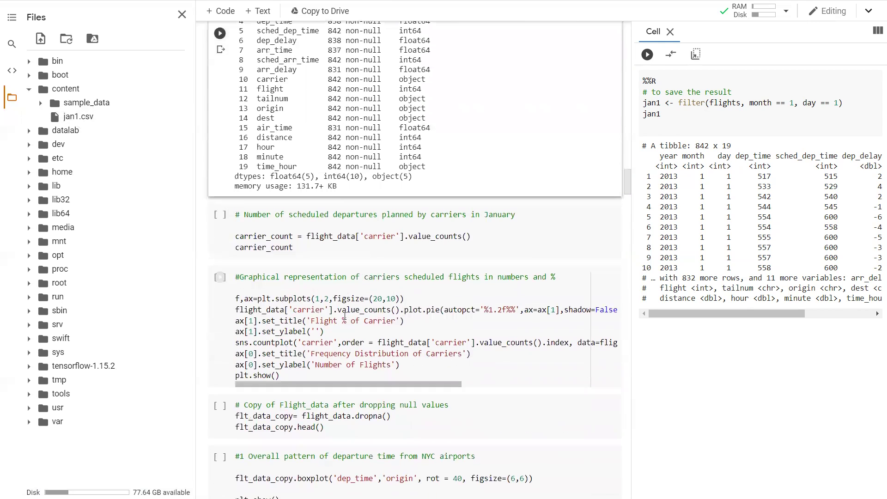
left_click(219, 215)
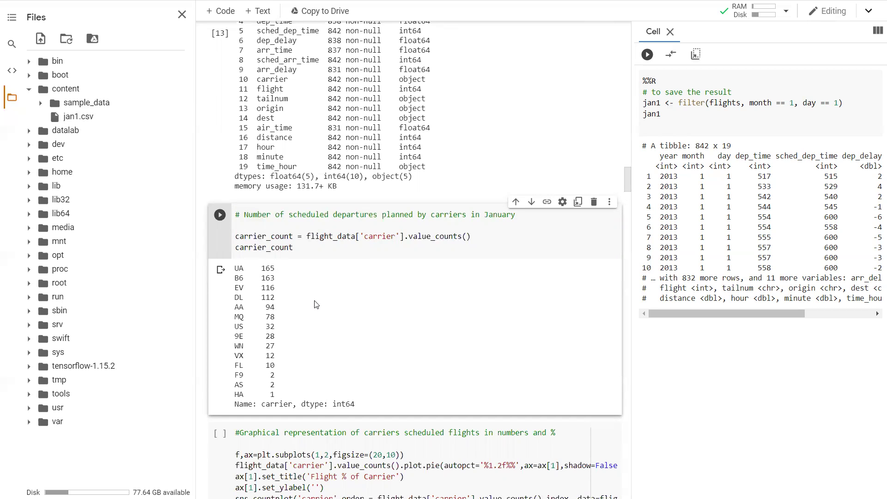
scroll(315, 305, "down", 1)
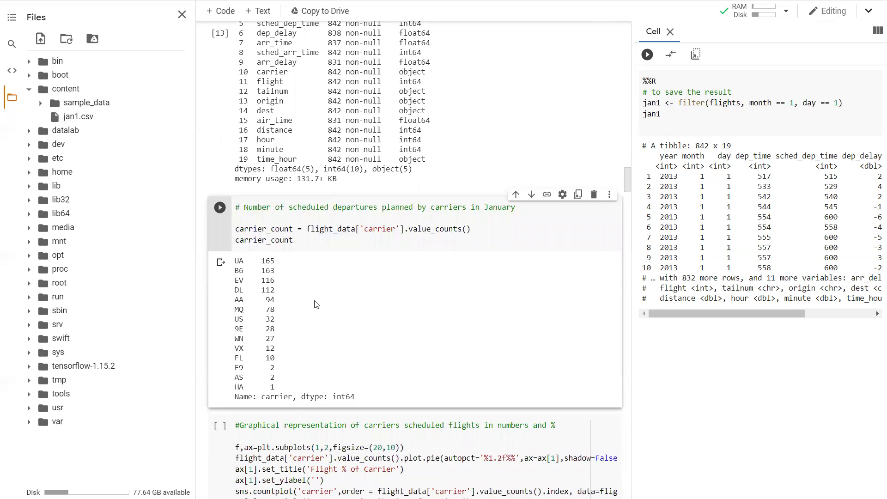
scroll(316, 305, "down", 4)
Draw the carrier bar and pie charts and hide the file browser to enlarge them
left_click(220, 179)
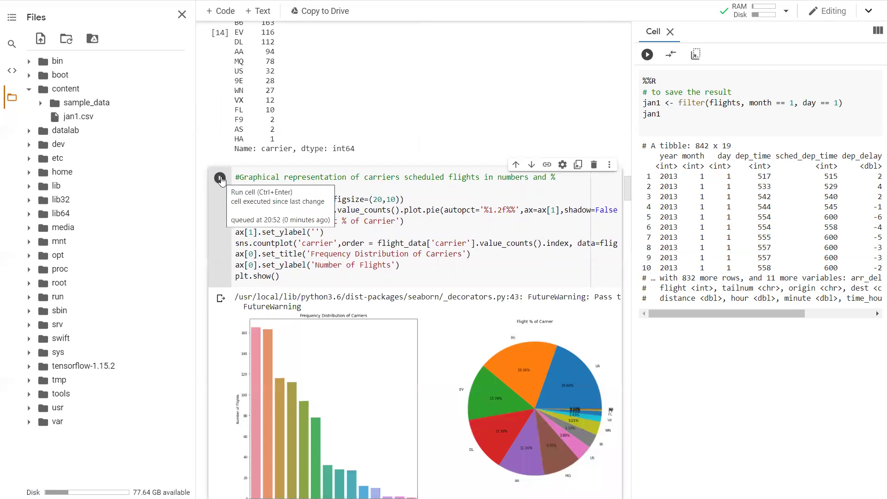
scroll(315, 306, "down", 2)
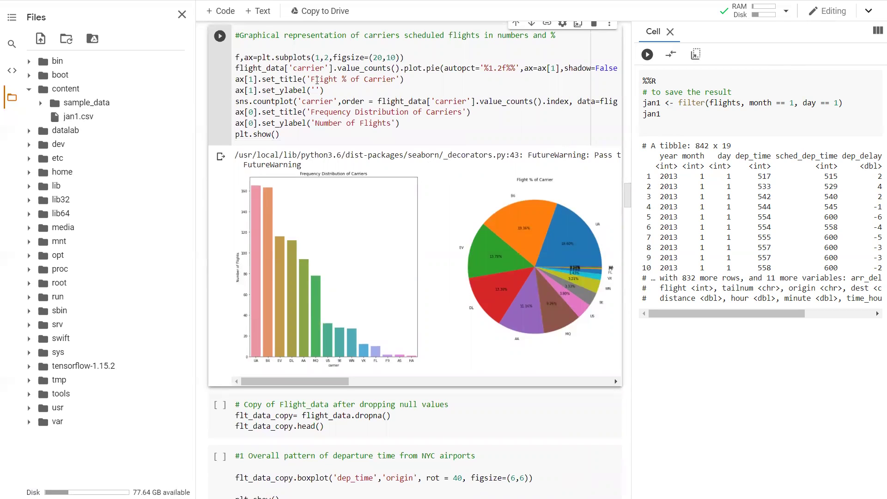
left_click(182, 14)
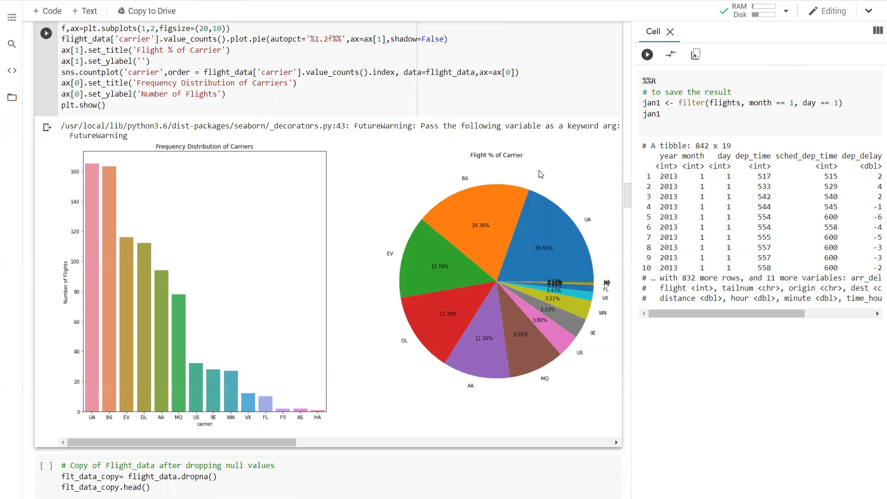
scroll(422, 191, "up", 3)
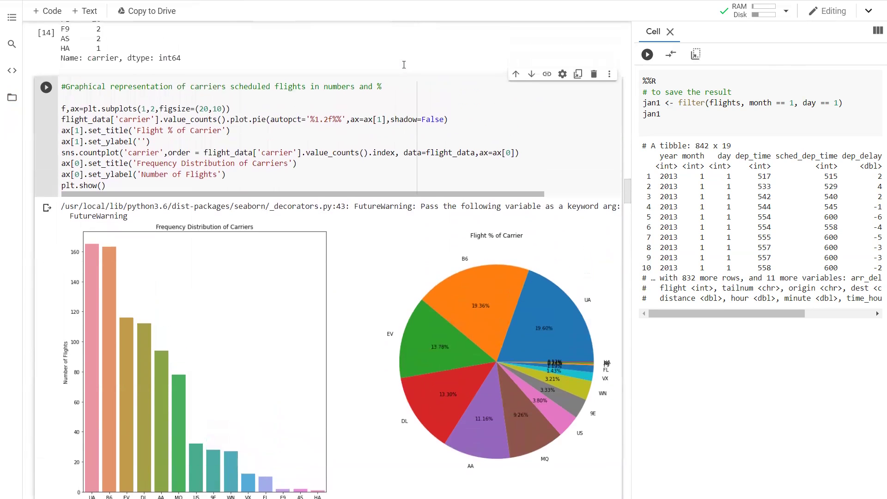
Mirror the carrier charts cell in a widened side panel, switching between it and the jan1 tab
left_click(577, 74)
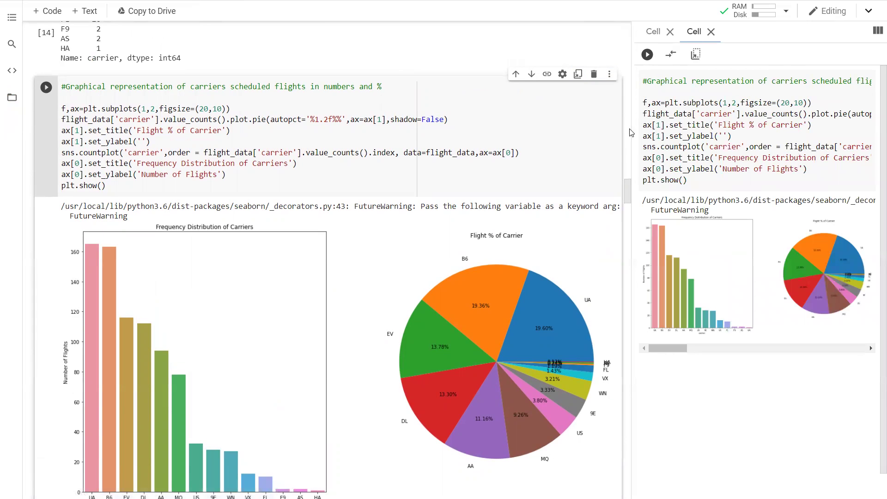
left_click_drag(630, 129, 520, 152)
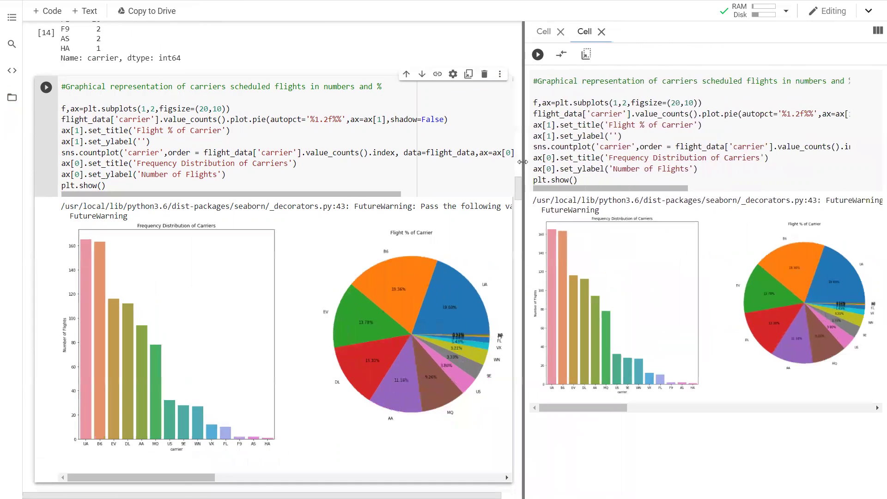
scroll(397, 152, "up", 10)
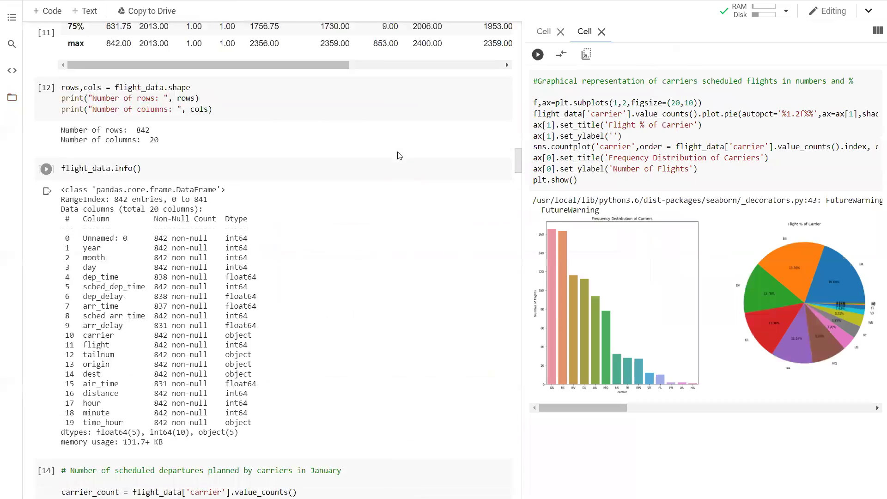
scroll(397, 156, "up", 8)
scroll(397, 156, "up", 8)
scroll(387, 174, "up", 8)
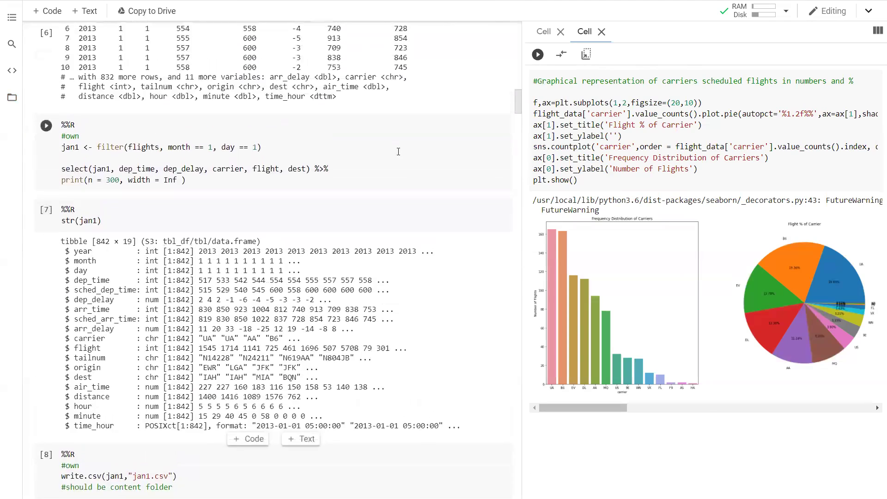
scroll(383, 181, "up", 4)
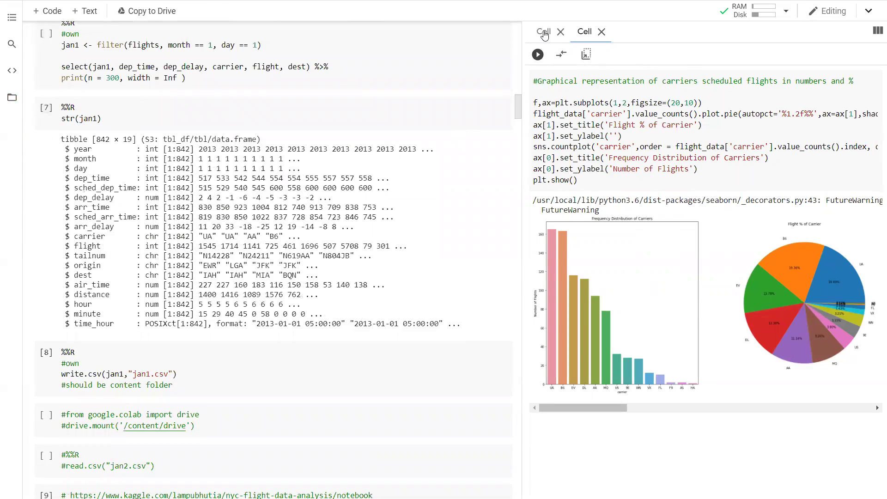
left_click(543, 31)
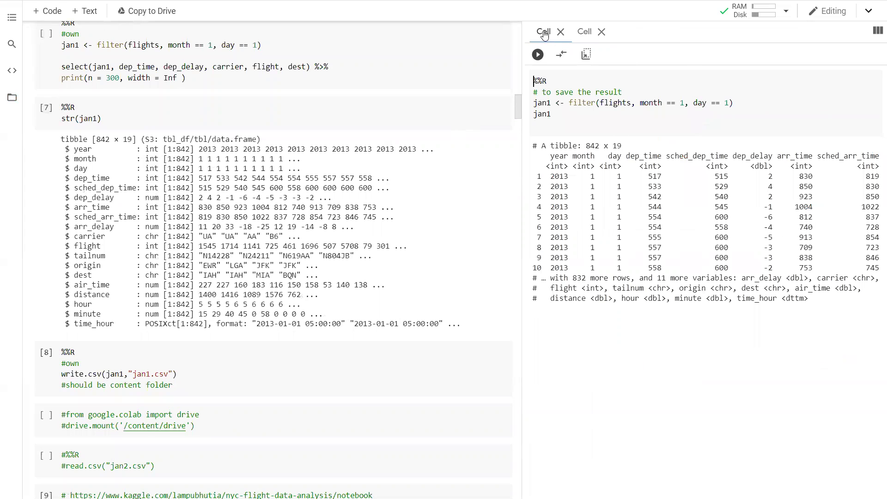
left_click(583, 32)
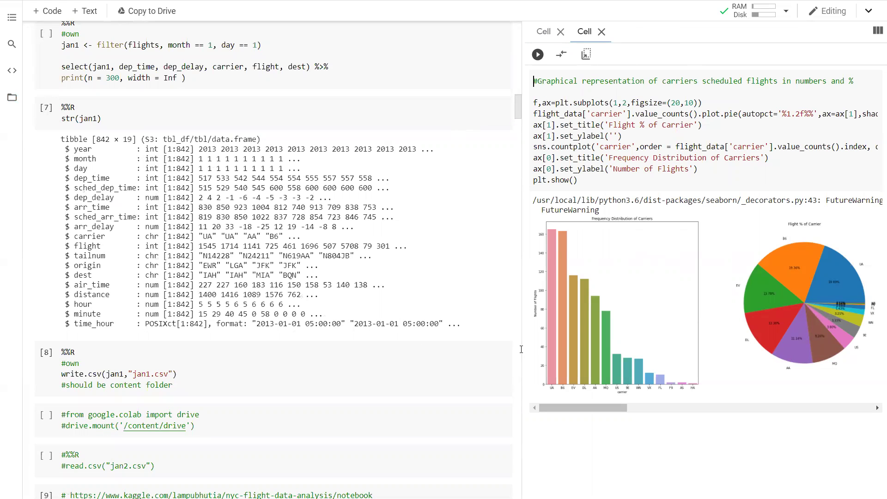
scroll(350, 332, "down", 5)
scroll(351, 331, "down", 5)
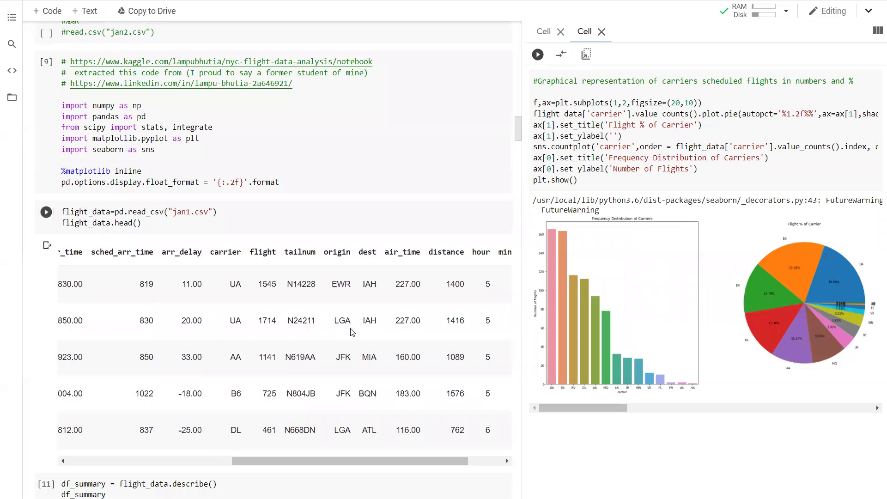
scroll(350, 331, "down", 5)
scroll(349, 331, "down", 4)
scroll(350, 332, "down", 2)
scroll(350, 331, "down", 2)
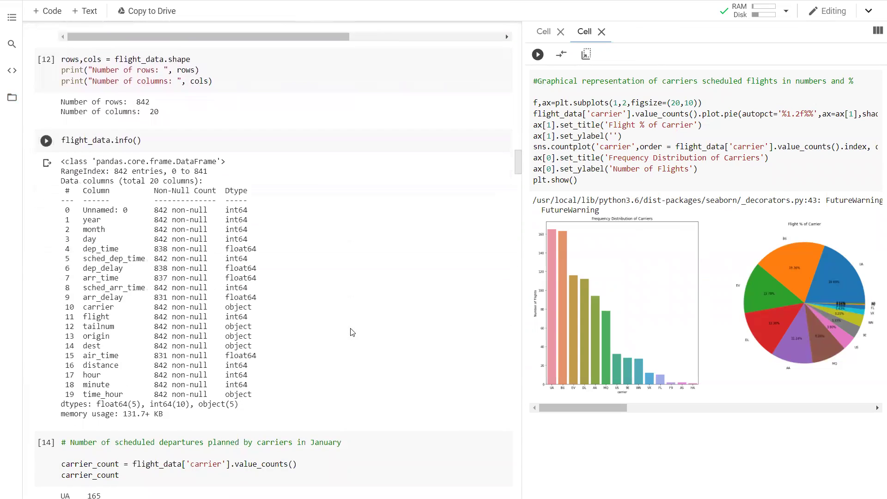
scroll(350, 331, "down", 4)
scroll(350, 332, "down", 5)
scroll(350, 331, "down", 5)
scroll(350, 331, "down", 4)
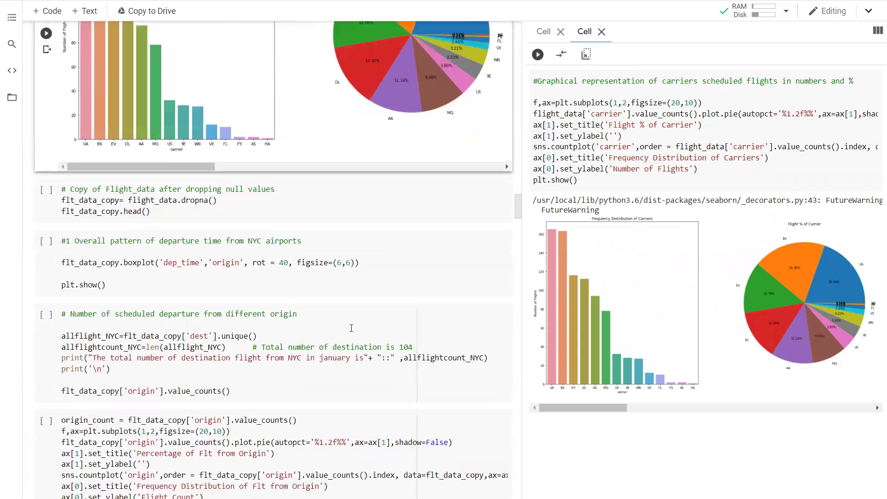
scroll(350, 328, "down", 5)
scroll(350, 328, "down", 3)
scroll(277, 333, "down", 2)
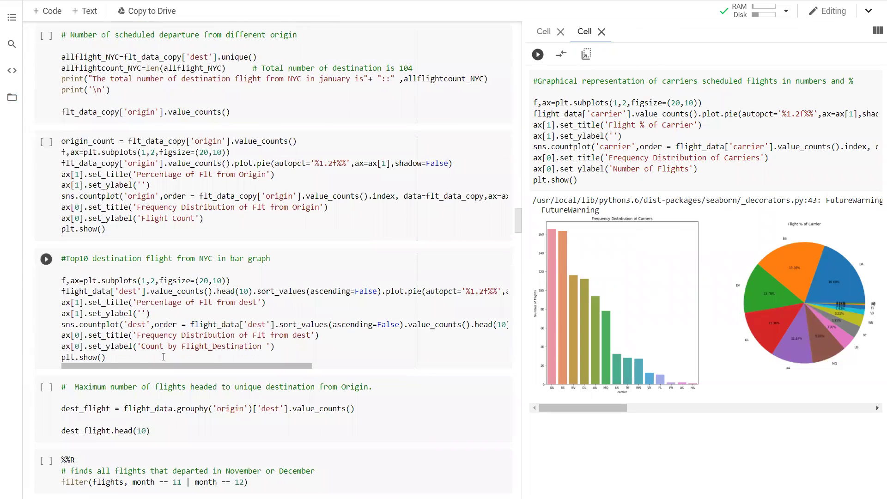
Run the #Top10 destination cell to chart the top ten NYC destinations
left_click(45, 258)
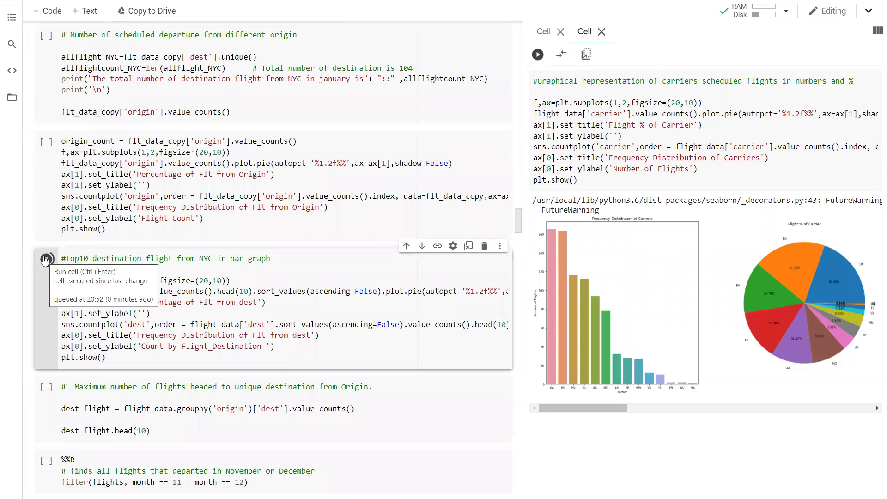
scroll(293, 307, "down", 4)
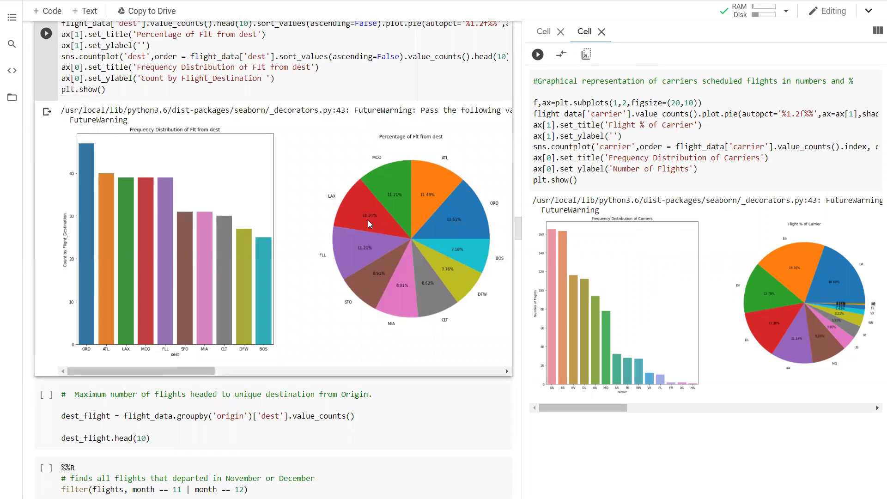
scroll(368, 220, "down", 4)
scroll(368, 220, "down", 4)
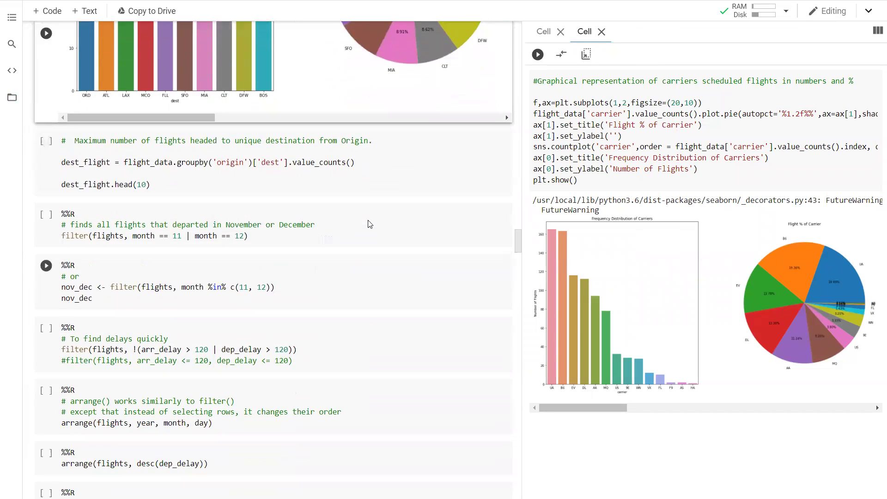
scroll(368, 224, "down", 4)
scroll(368, 224, "down", 3)
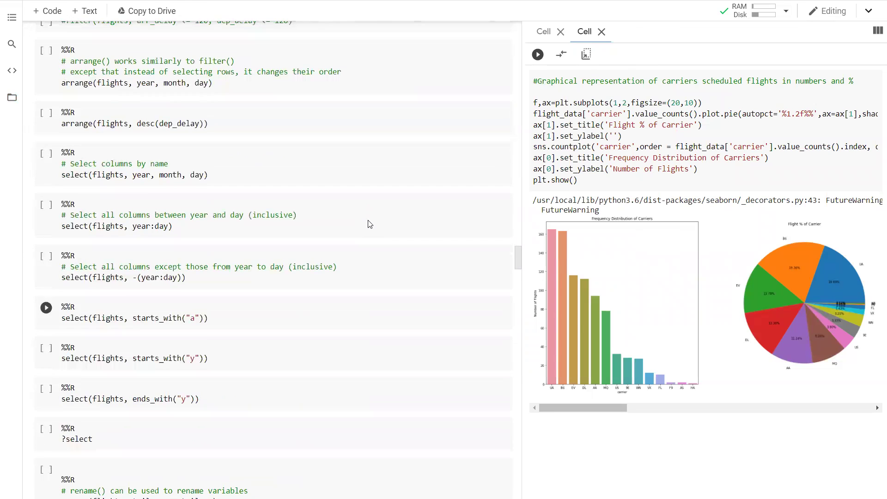
scroll(368, 224, "up", 4)
scroll(368, 224, "up", 4)
scroll(367, 224, "up", 3)
scroll(368, 224, "up", 3)
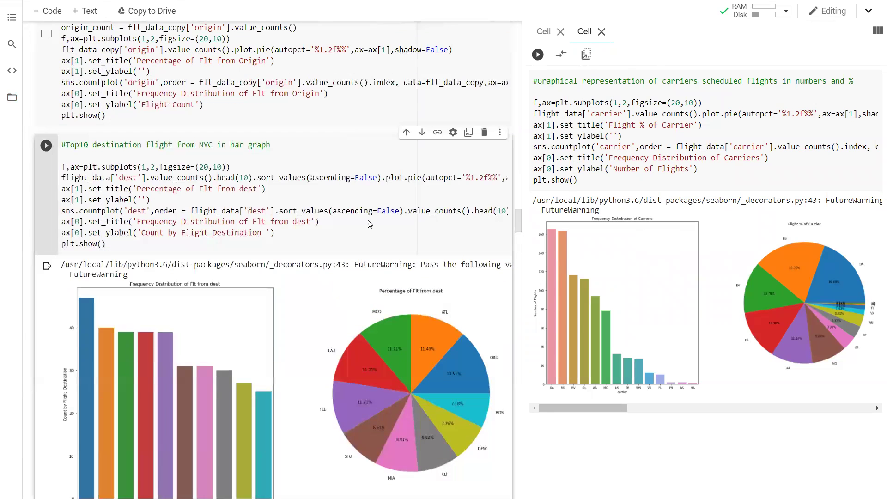
scroll(368, 223, "up", 1)
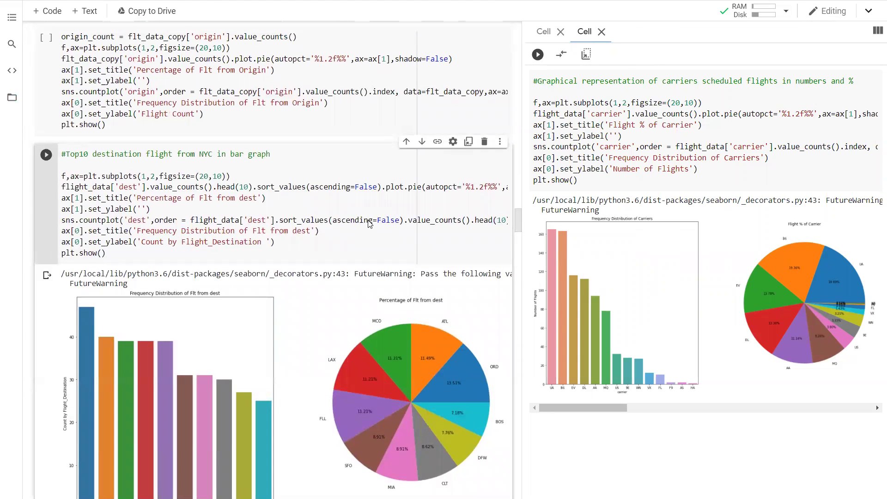
scroll(293, 105, "up", 3)
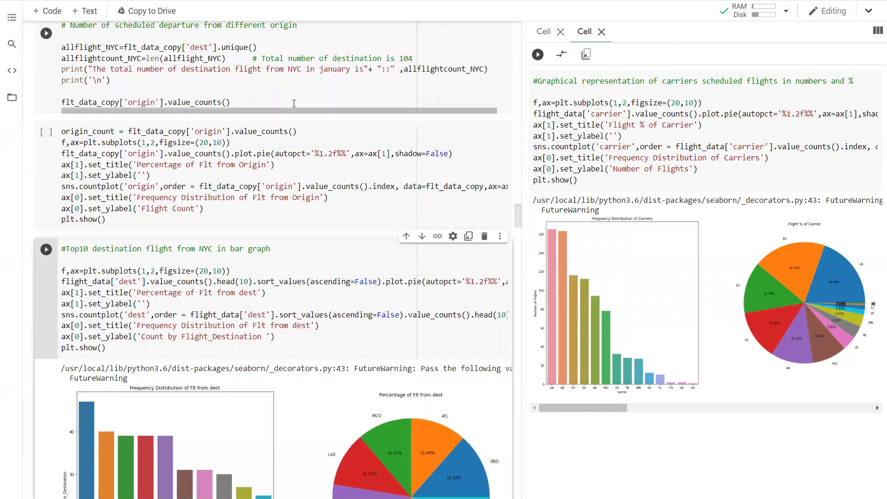
scroll(294, 104, "up", 3)
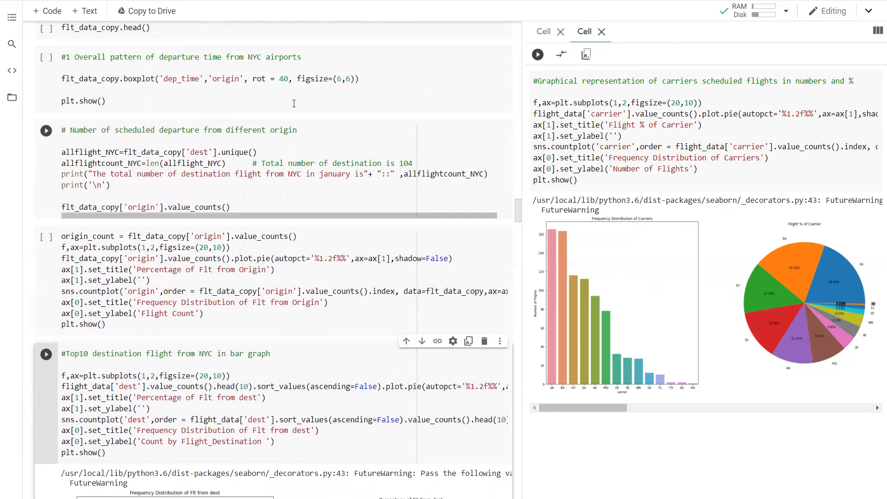
scroll(294, 104, "up", 3)
scroll(295, 103, "up", 3)
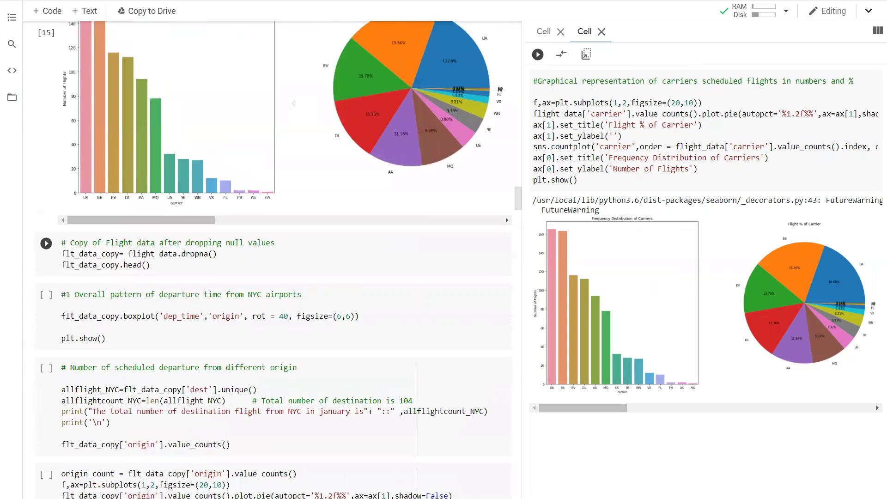
scroll(294, 104, "up", 3)
scroll(294, 104, "up", 3)
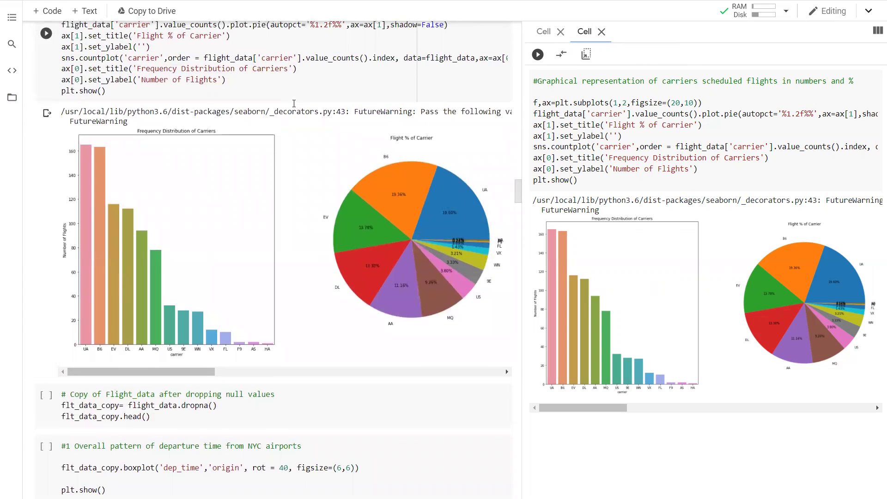
scroll(294, 105, "up", 3)
scroll(294, 104, "up", 1)
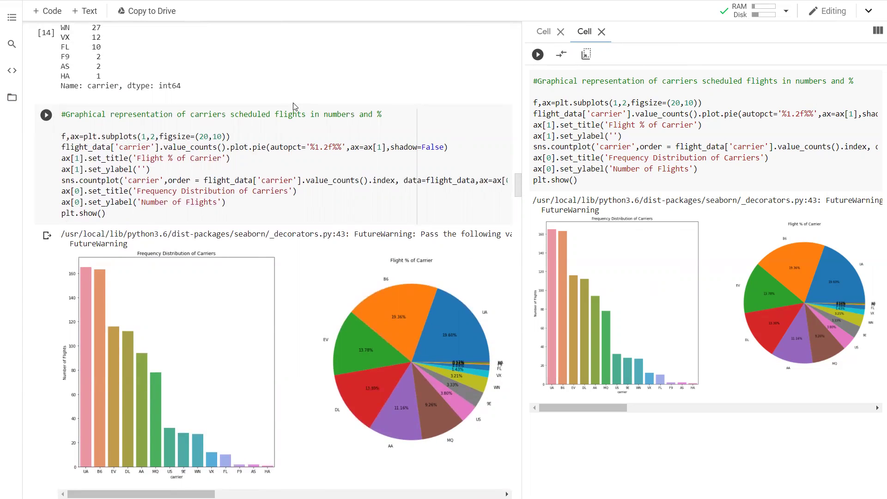
scroll(294, 106, "up", 3)
scroll(293, 106, "up", 2)
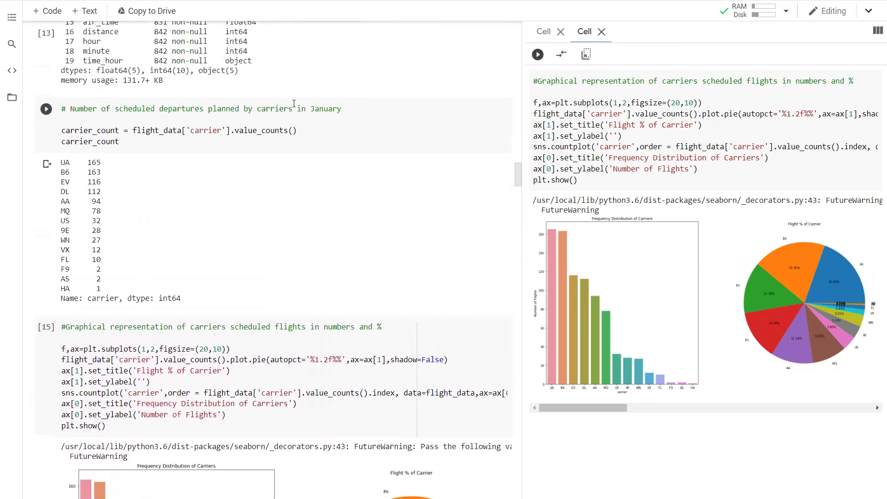
scroll(294, 104, "up", 2)
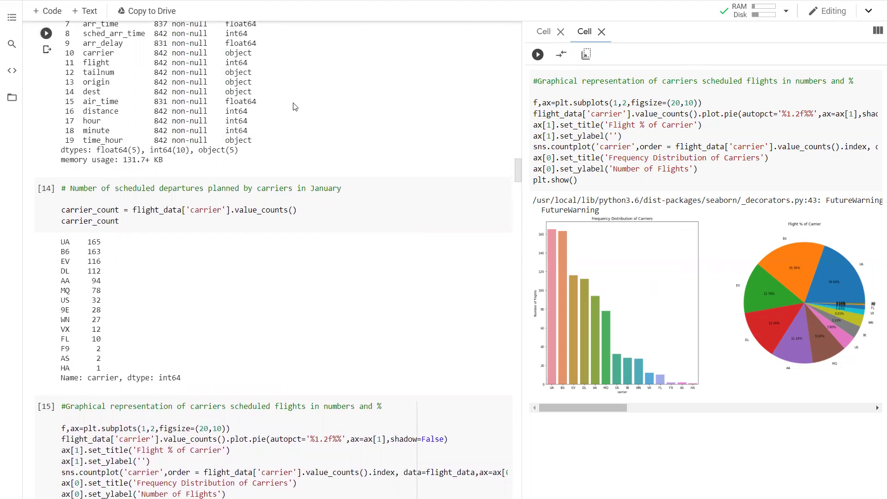
scroll(293, 106, "up", 4)
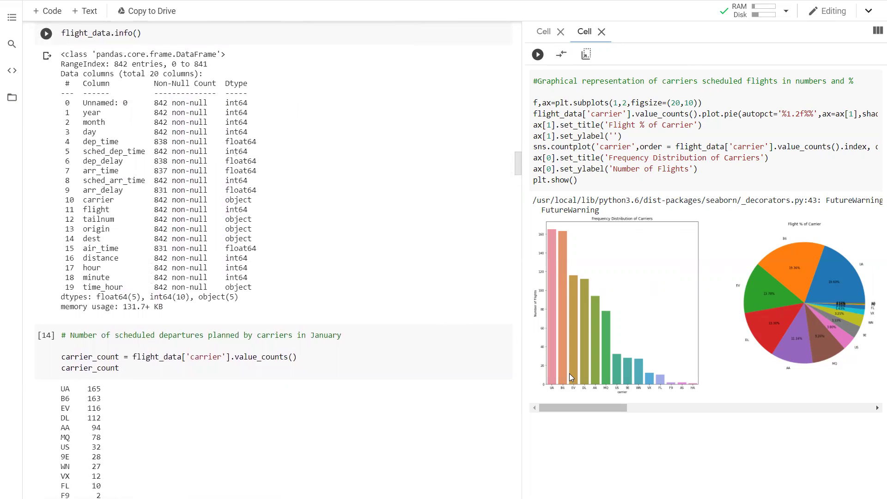